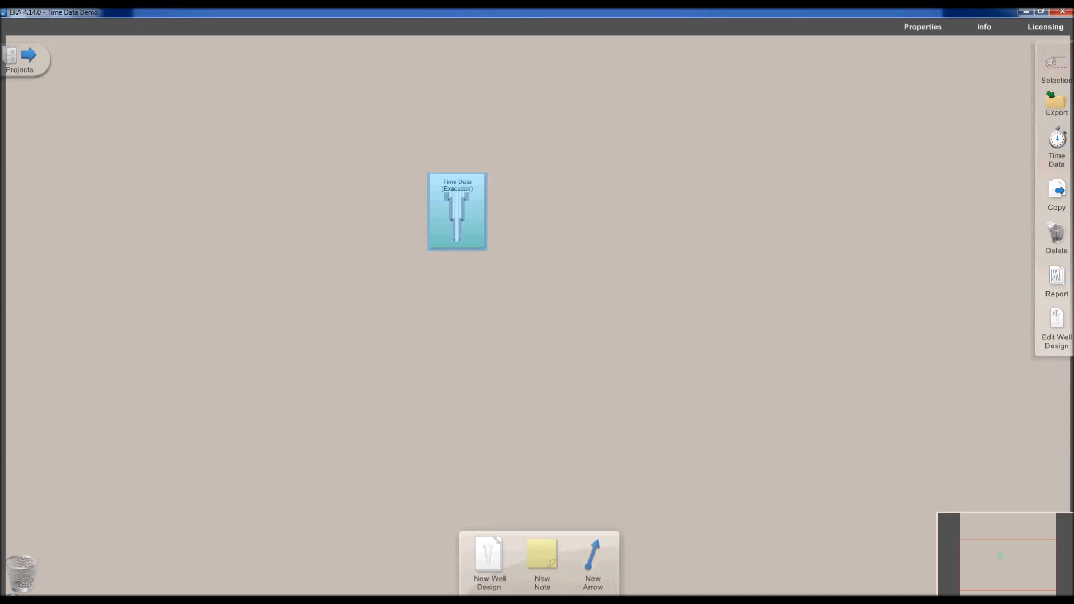
# - Open the Time Data (Execution) well's time data and load the Time Data CSV file from the Desktop for import
pyautogui.press('Escape')
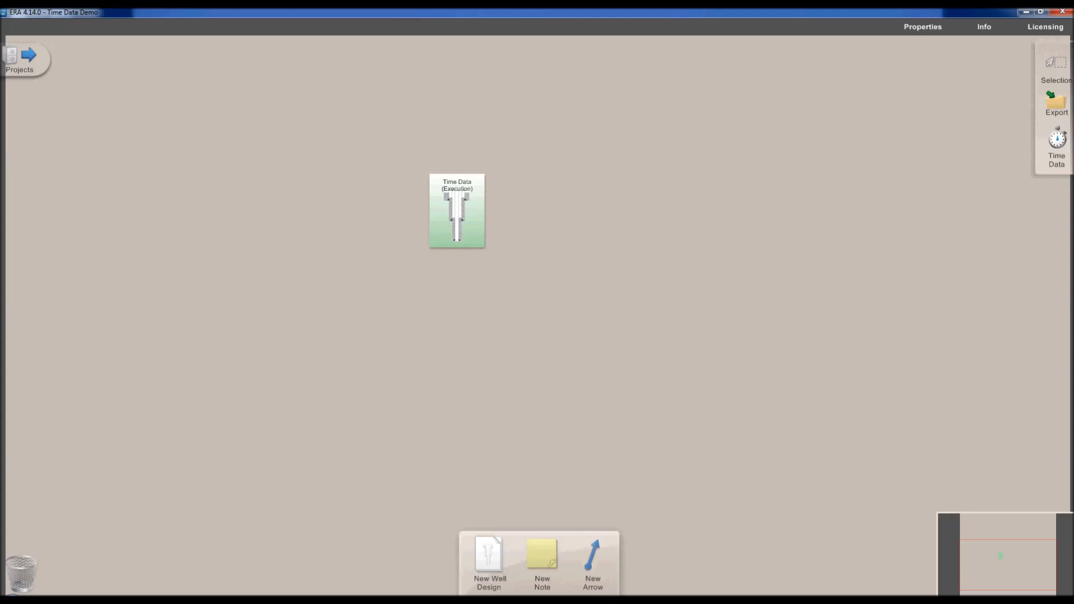
pyautogui.click(457, 212)
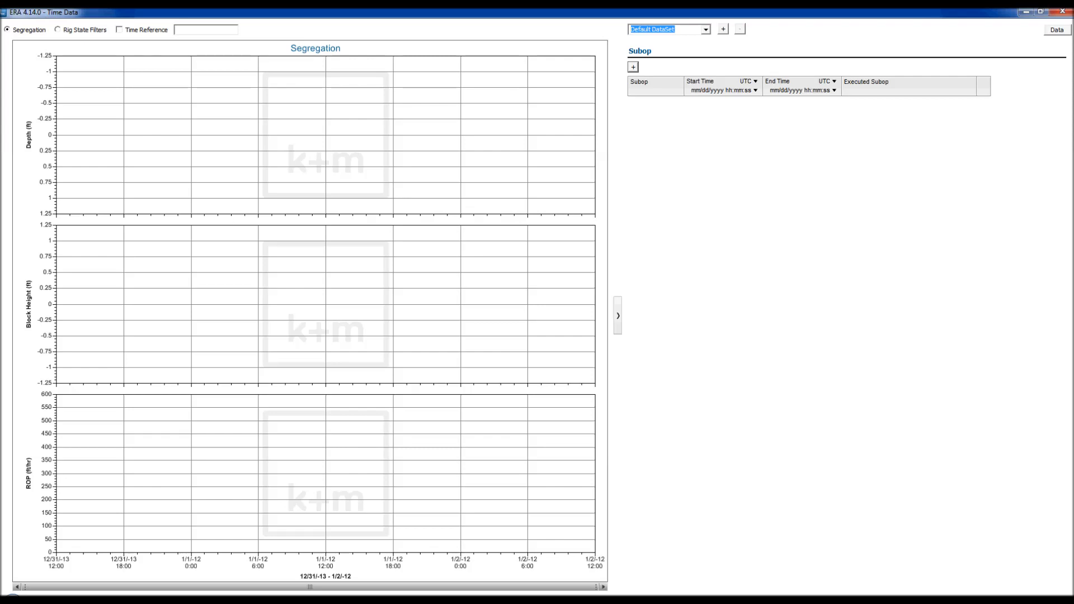
pyautogui.click(1057, 30)
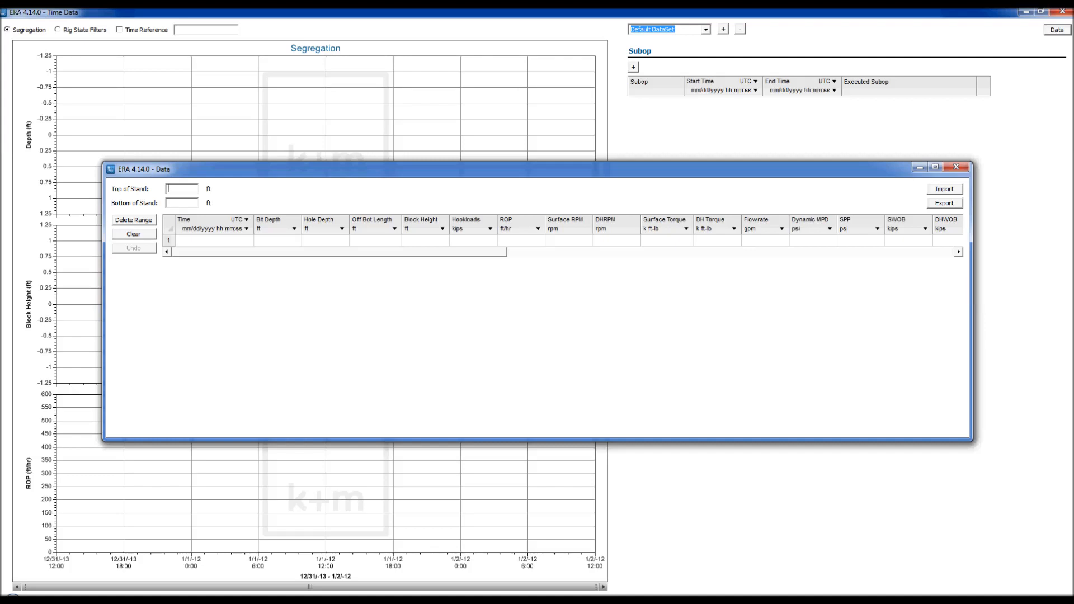
pyautogui.click(944, 189)
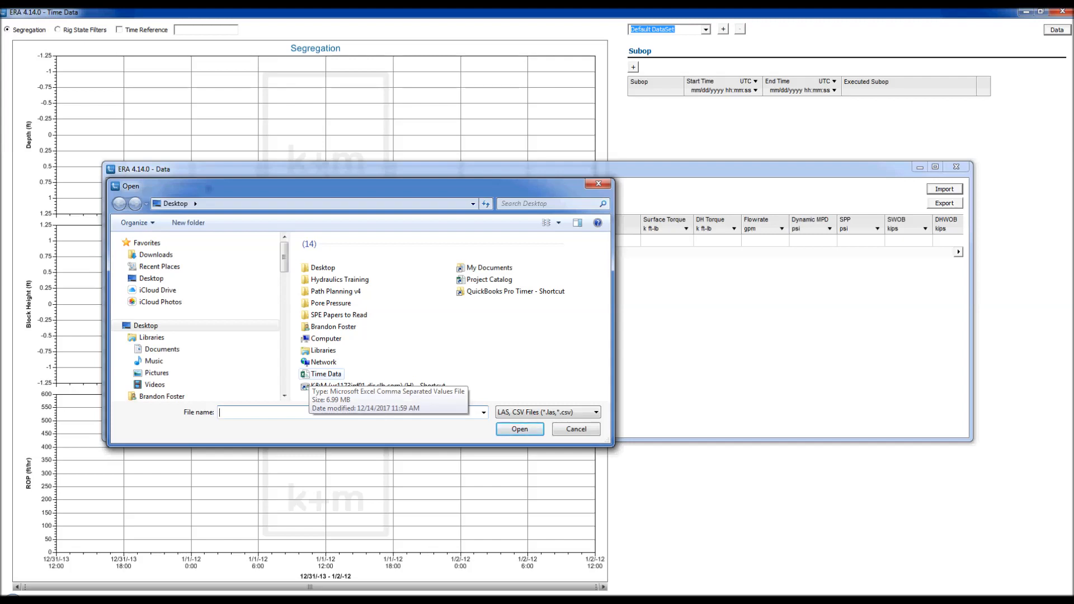
pyautogui.click(319, 374)
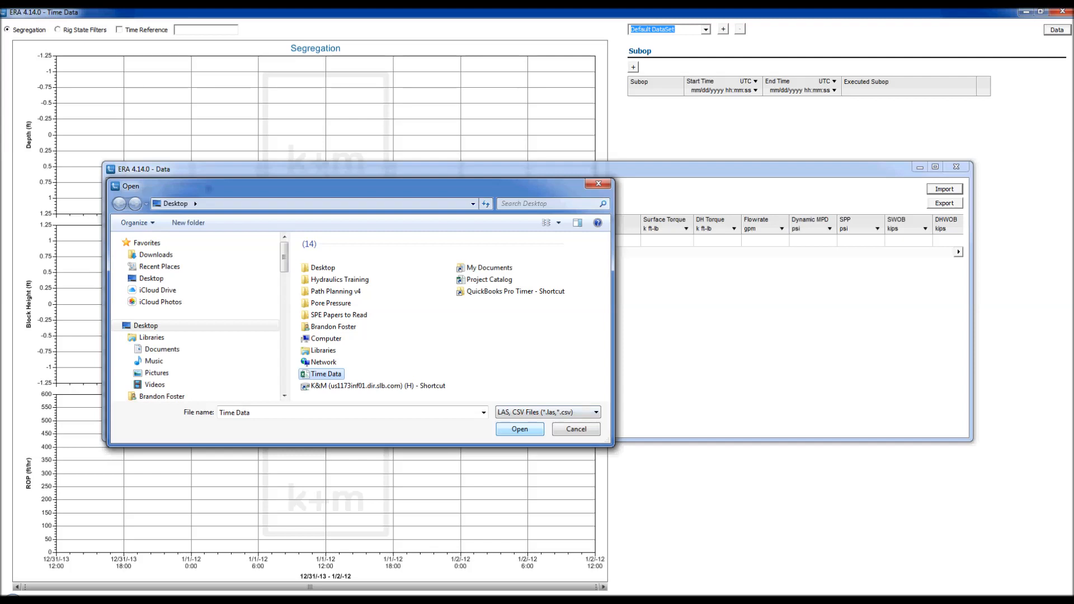
pyautogui.press('Return')
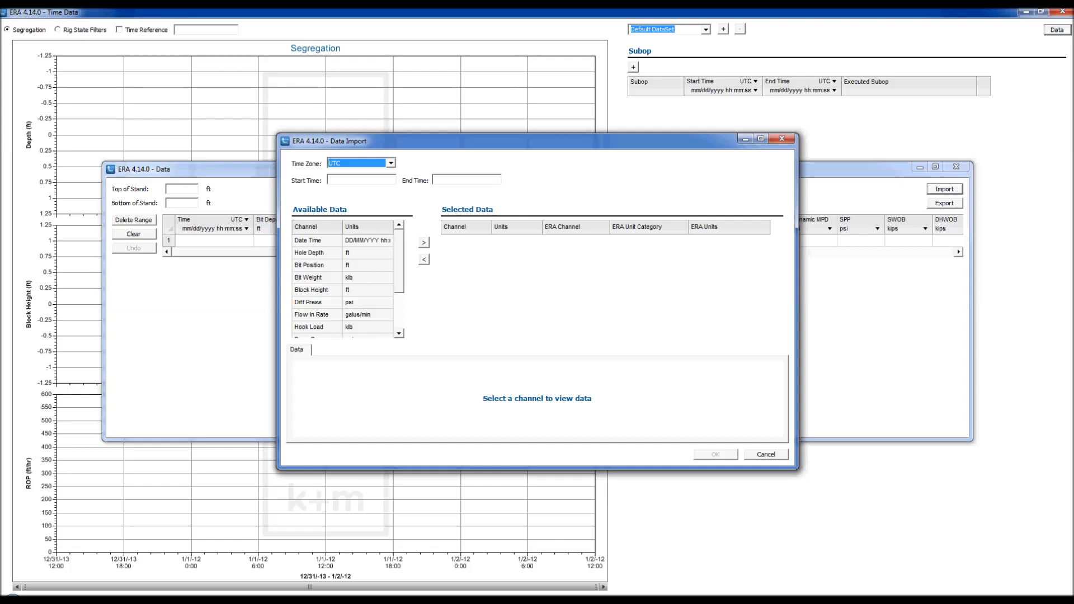
# - Add every available channel to the import selection, from Date Time and Hole Depth through Slip Status
pyautogui.scroll(-5, 342, 280)
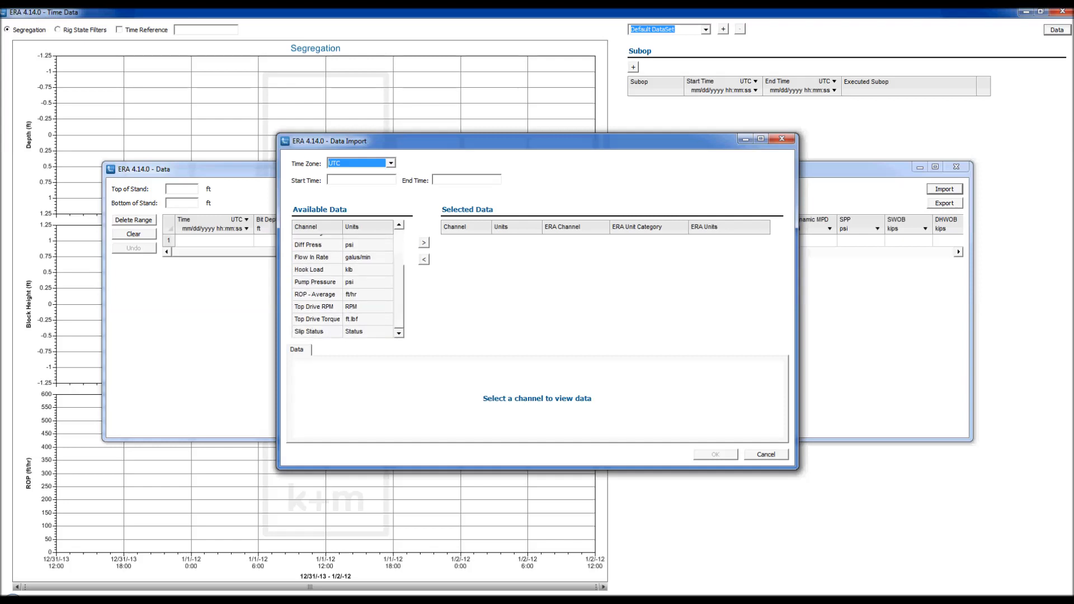
pyautogui.scroll(4, 343, 280)
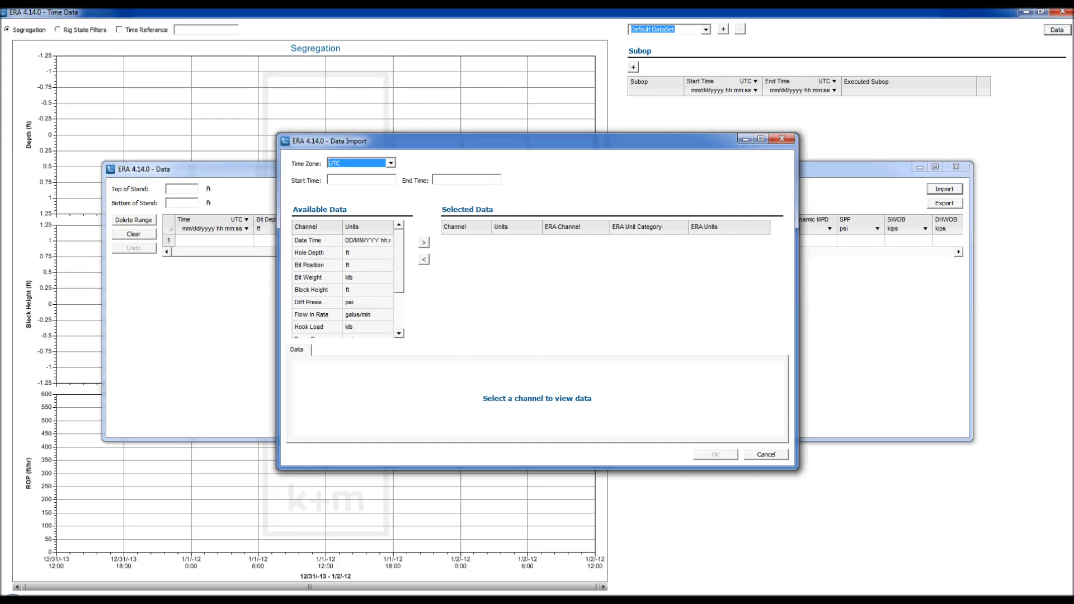
pyautogui.click(368, 240)
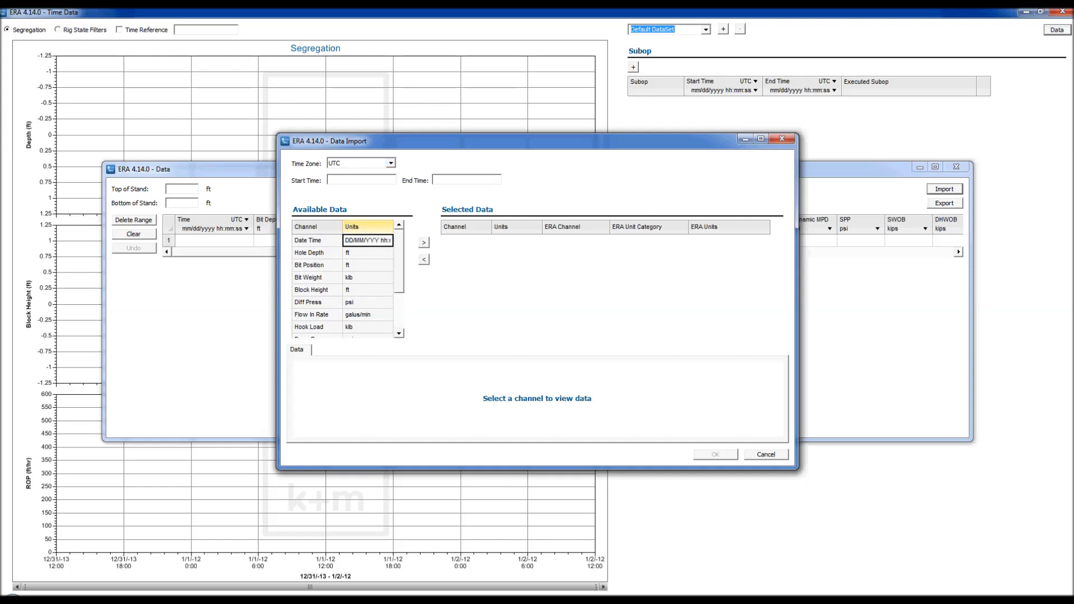
pyautogui.click(424, 243)
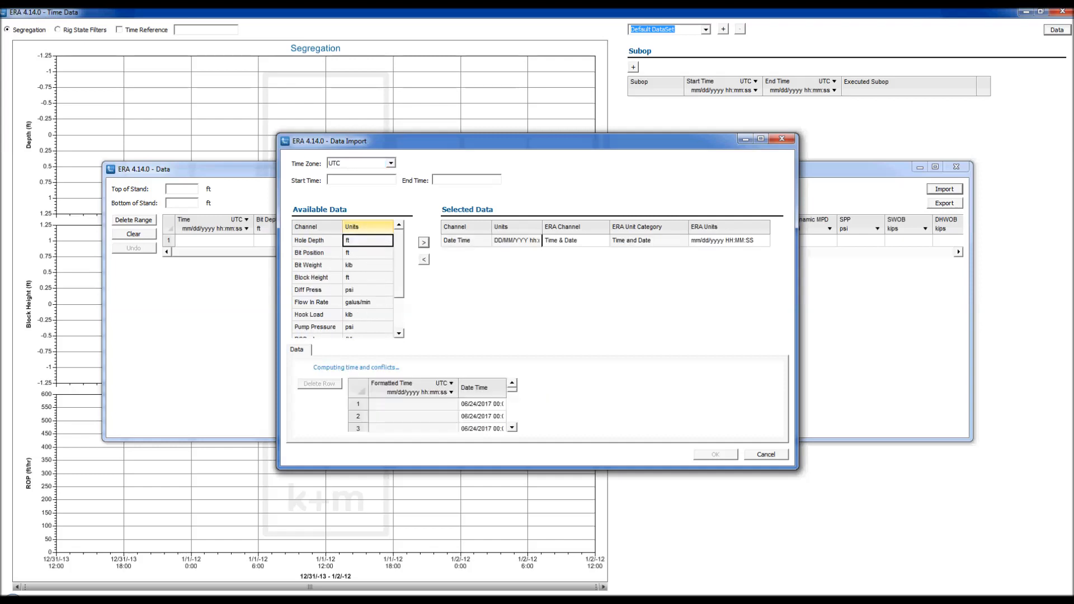
pyautogui.click(424, 243)
pyautogui.click(424, 243)
pyautogui.click(424, 243)
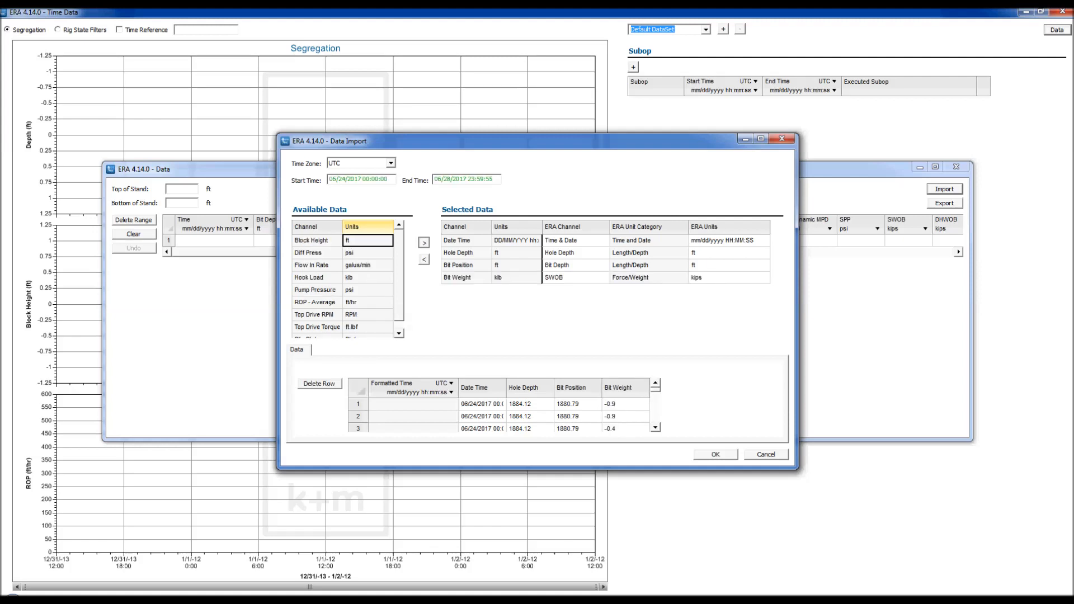
pyautogui.click(424, 242)
pyautogui.click(424, 243)
pyautogui.click(425, 243)
pyautogui.click(424, 243)
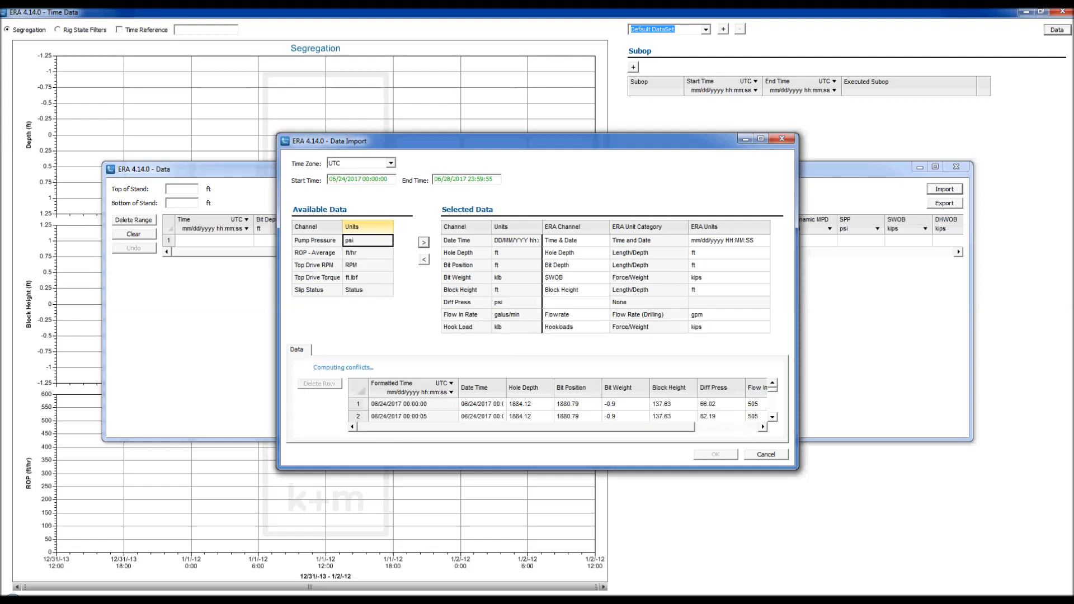
pyautogui.click(424, 243)
pyautogui.click(424, 243)
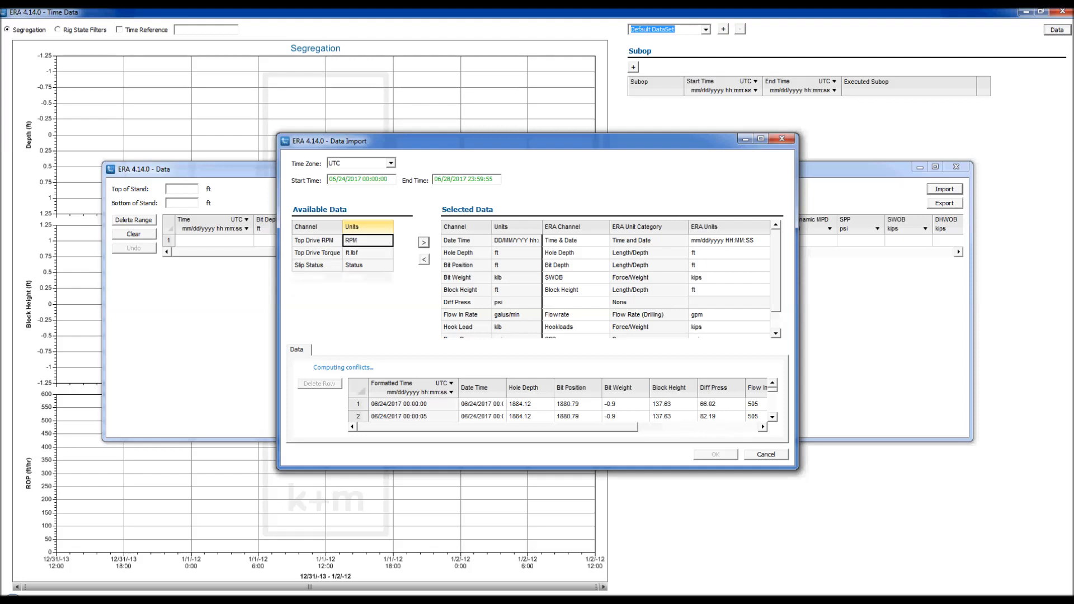
pyautogui.click(424, 243)
pyautogui.click(425, 243)
pyautogui.click(424, 243)
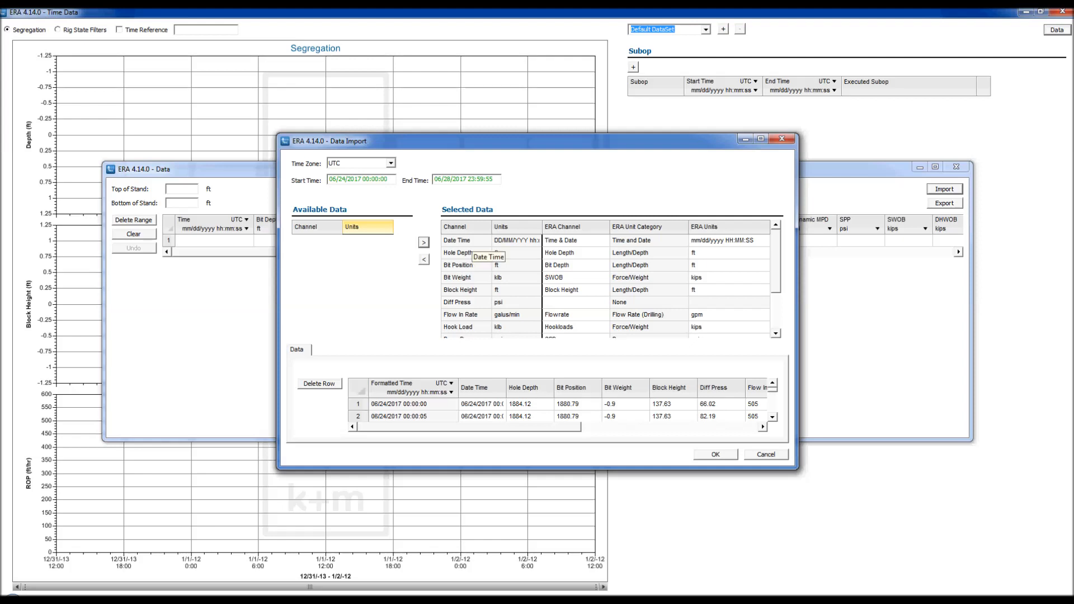
# - Map the imported Diff Press channel to the ERA channel Diff Pressure
pyautogui.click(572, 241)
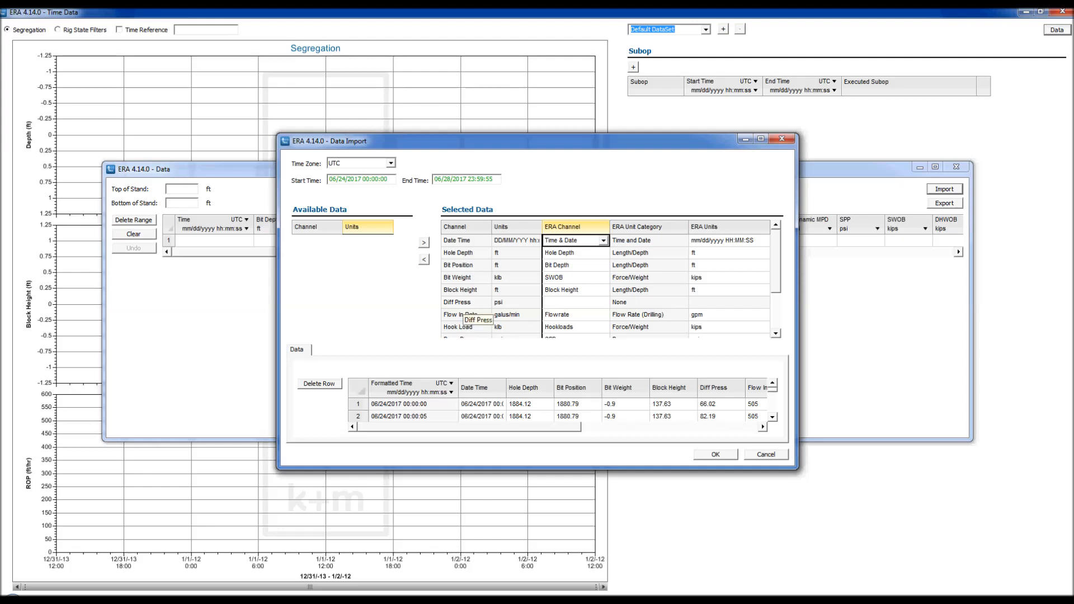
pyautogui.click(575, 303)
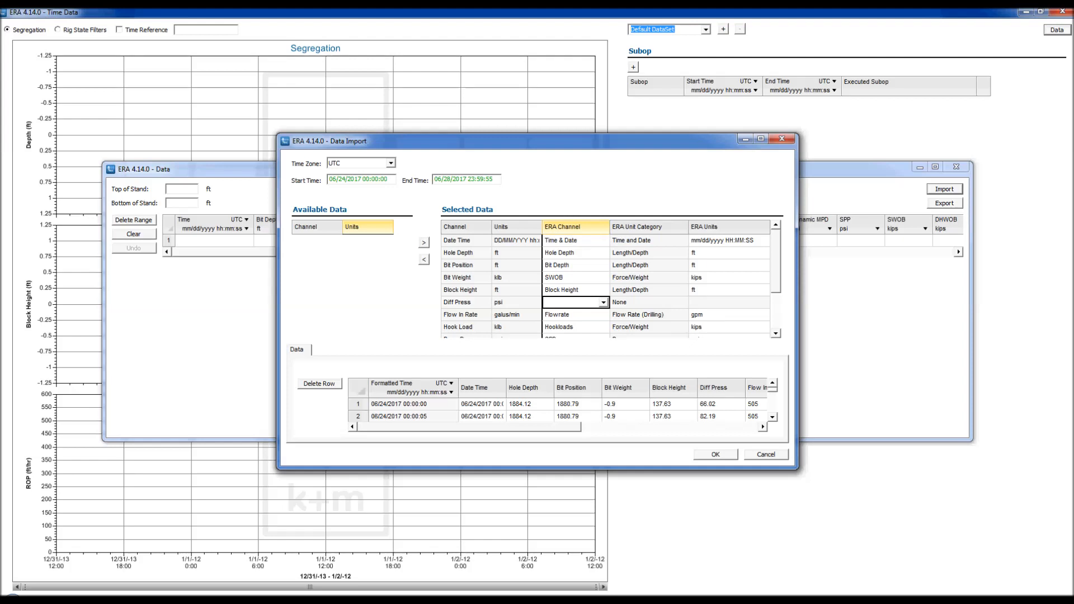
pyautogui.click(603, 302)
pyautogui.scroll(-3, 571, 364)
pyautogui.scroll(-4, 571, 364)
pyautogui.scroll(-2, 570, 367)
pyautogui.click(562, 368)
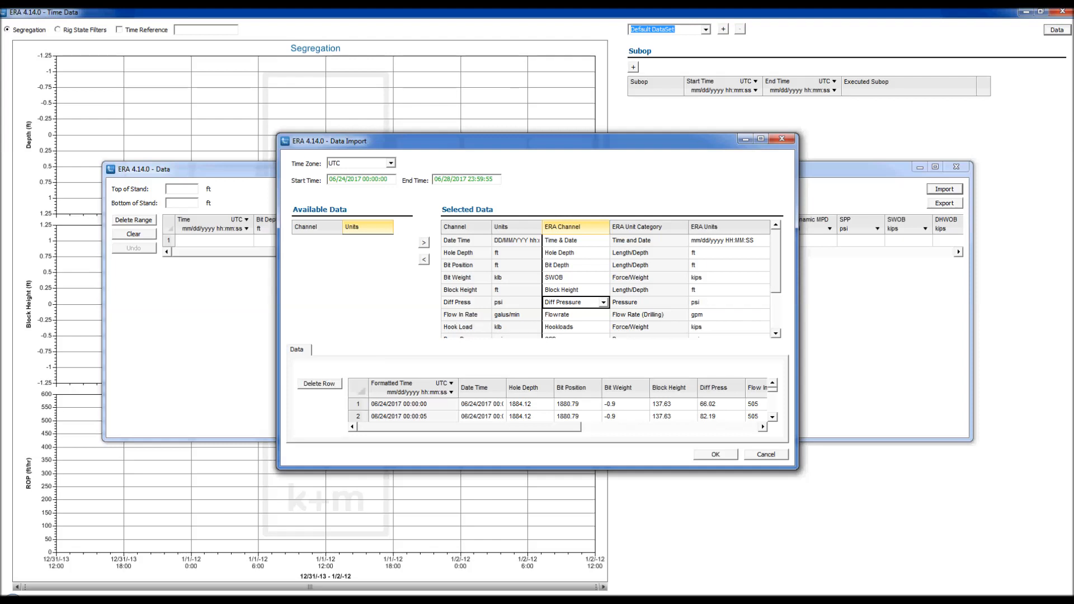
# - Map the Slip Status channel to the ERA channel In Slips and finish the data import, closing the data table
pyautogui.scroll(-4, 606, 285)
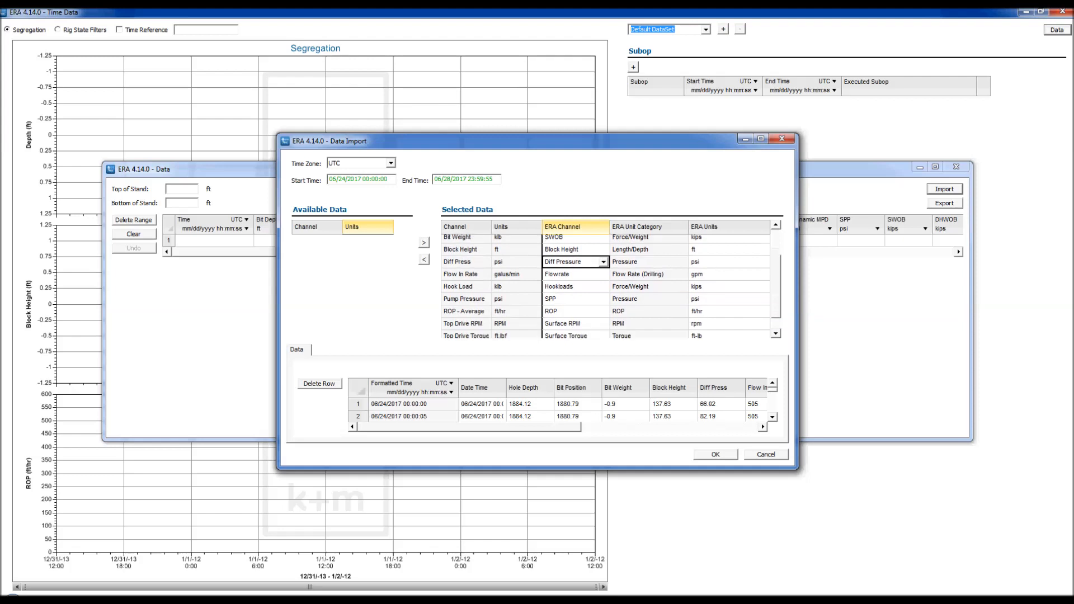
pyautogui.scroll(-1, 606, 286)
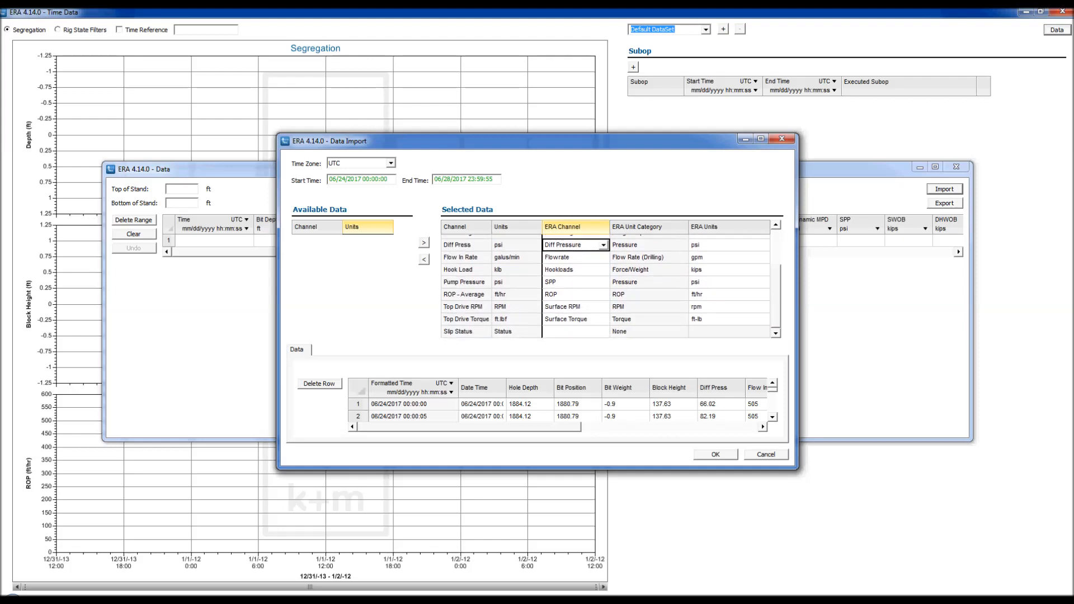
pyautogui.click(602, 331)
pyautogui.click(603, 332)
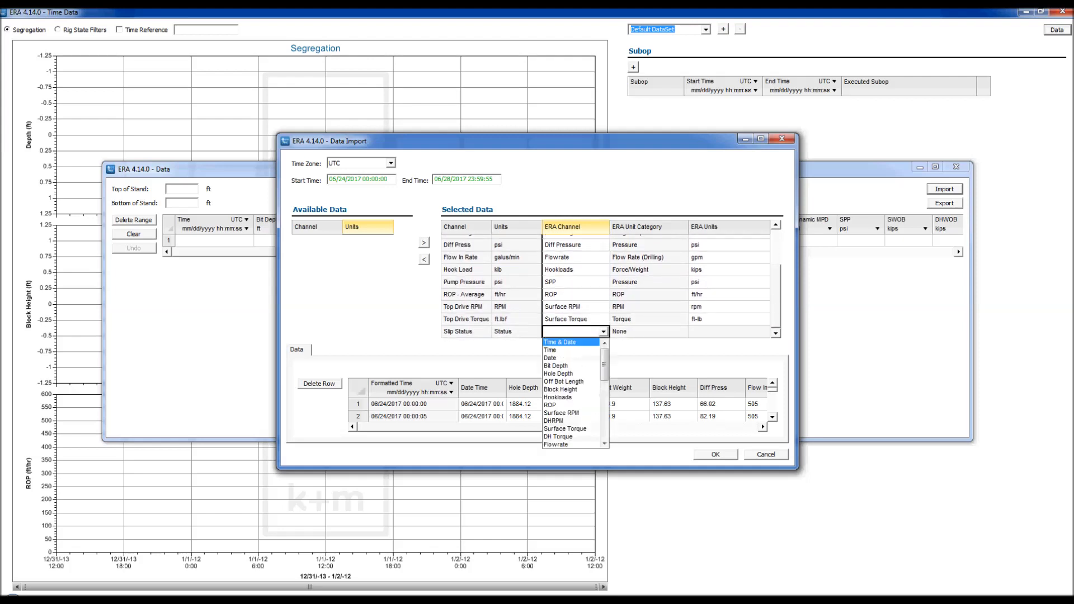
pyautogui.scroll(-8, 571, 392)
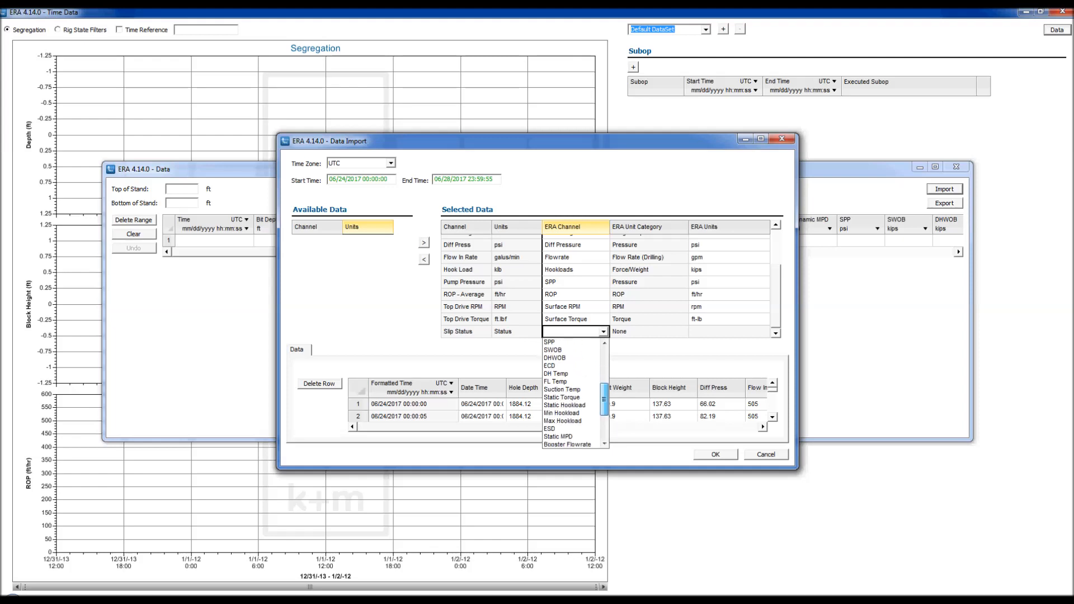
pyautogui.scroll(-1, 572, 392)
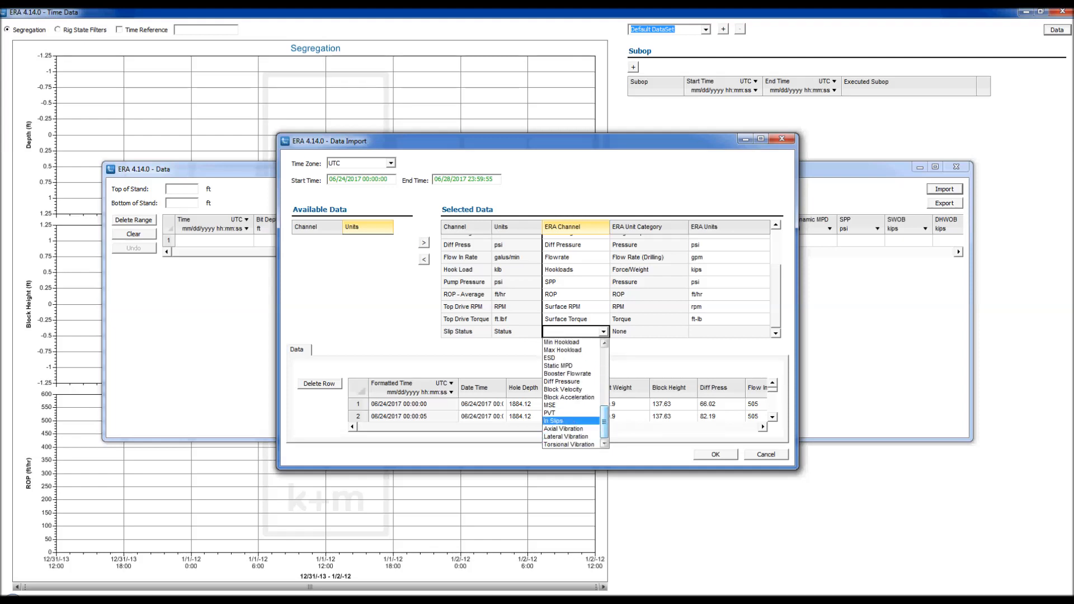
pyautogui.click(554, 420)
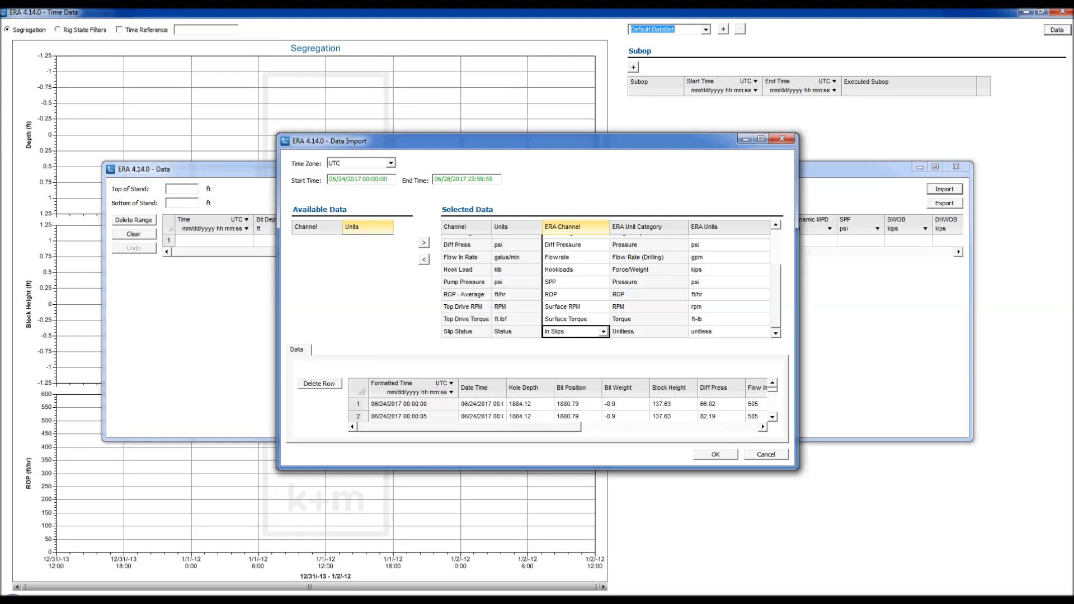
pyautogui.click(716, 455)
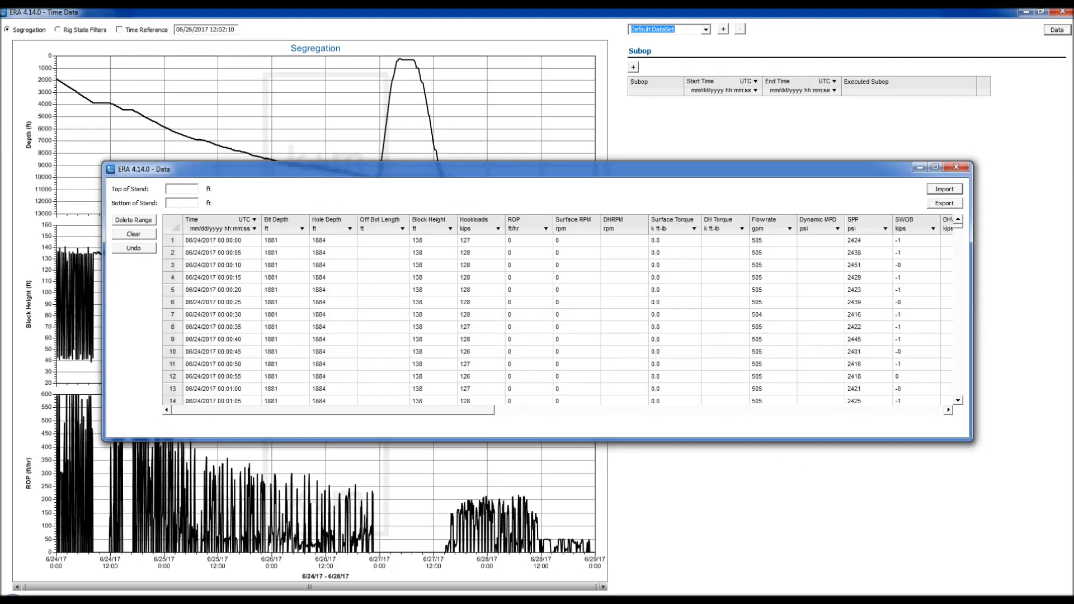
pyautogui.click(956, 167)
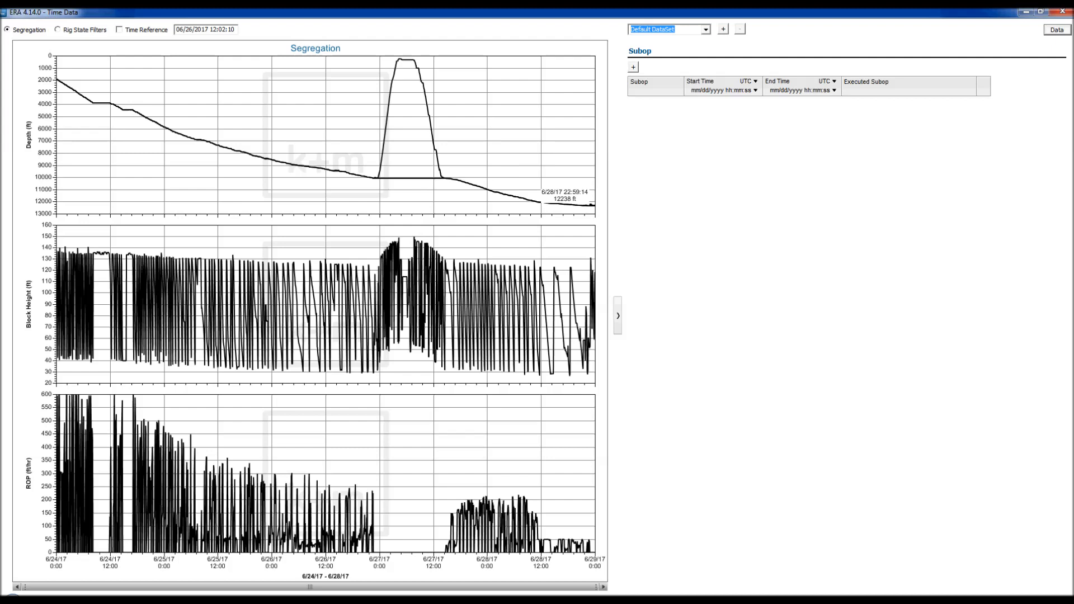
# - Add a Drilling subop starting 06/24/2017 00:00:00 and extend its end on the chart to about 06/26/2017 23:31
pyautogui.click(634, 67)
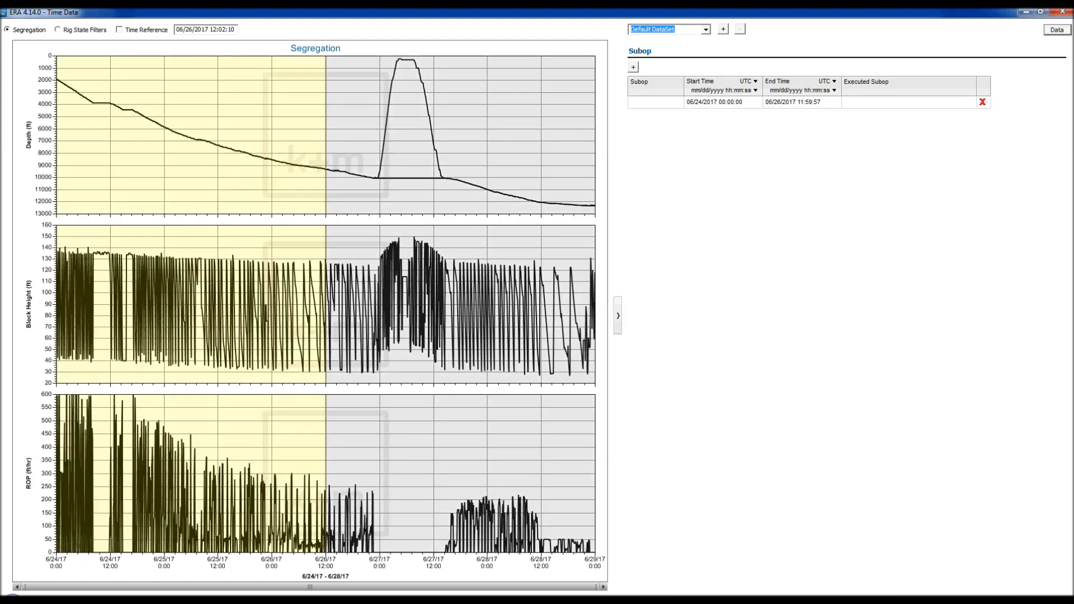
pyautogui.click(663, 102)
pyautogui.click(677, 103)
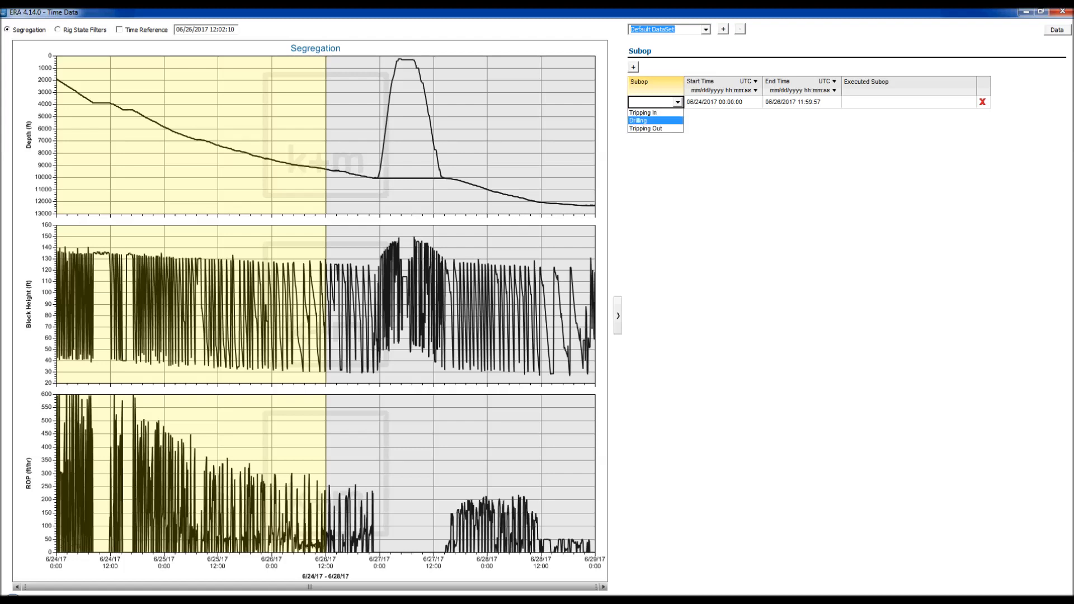
pyautogui.click(643, 120)
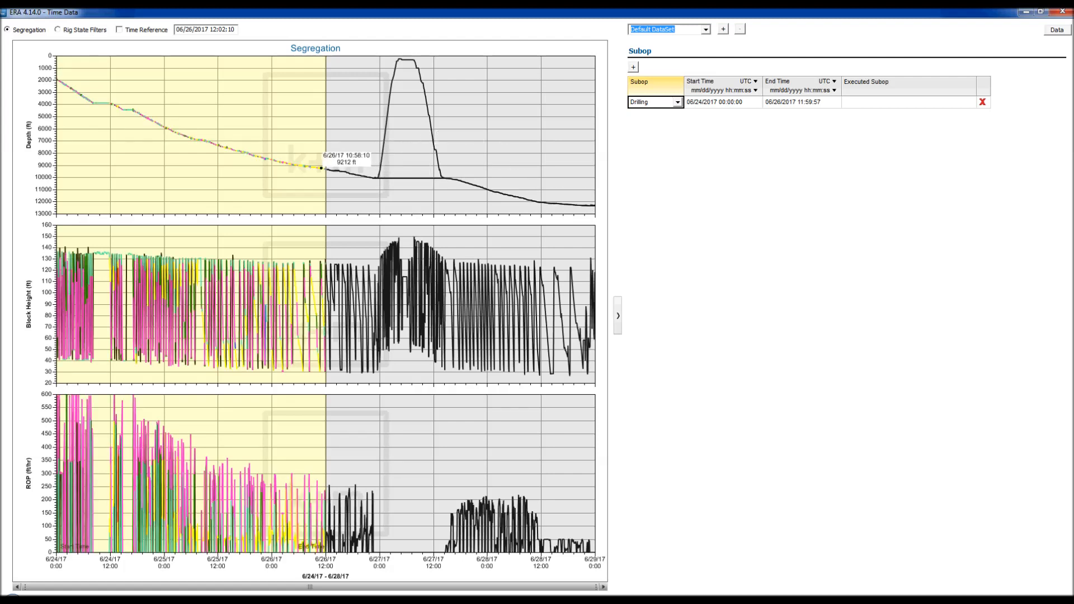
pyautogui.moveTo(326, 169); pyautogui.dragTo(379, 169)
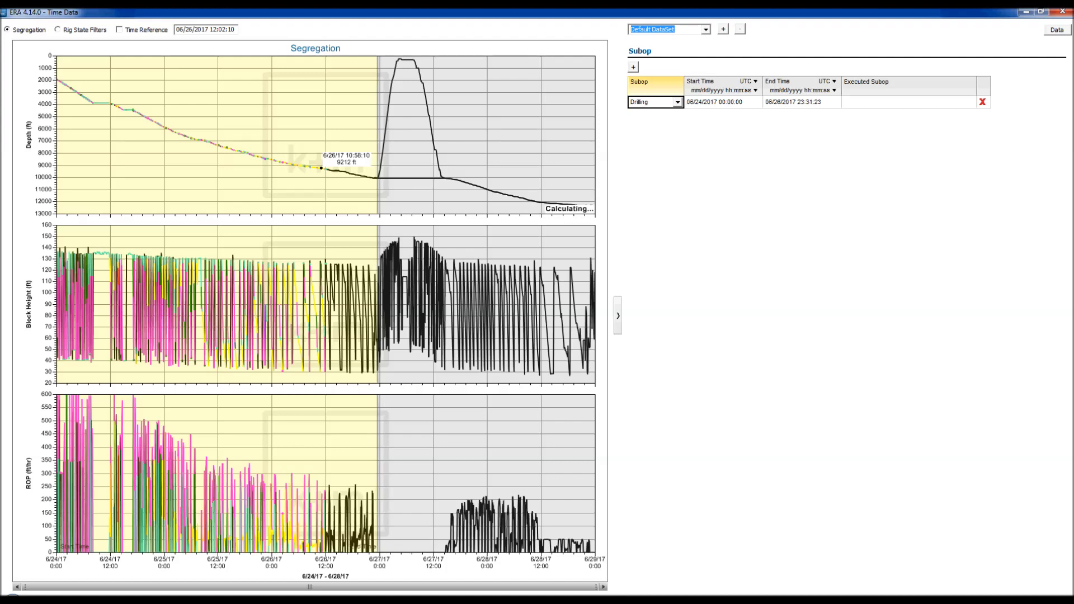
# - Link the Drilling subop to the executed subop Production → 8¾" Hole Run 1 → ExeDrill
pyautogui.click(970, 103)
pyautogui.click(971, 102)
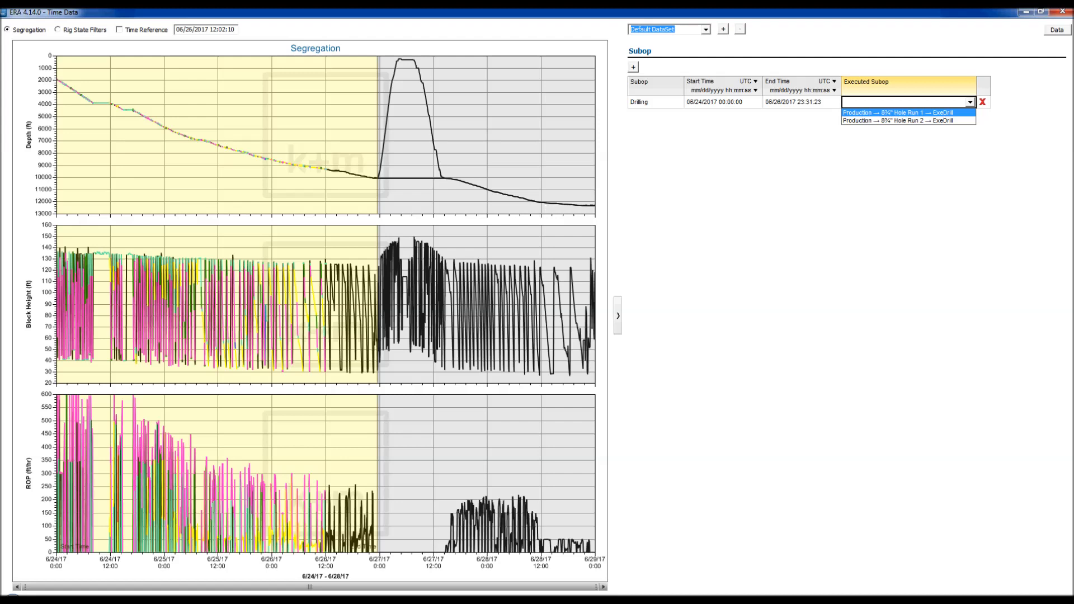
pyautogui.click(898, 113)
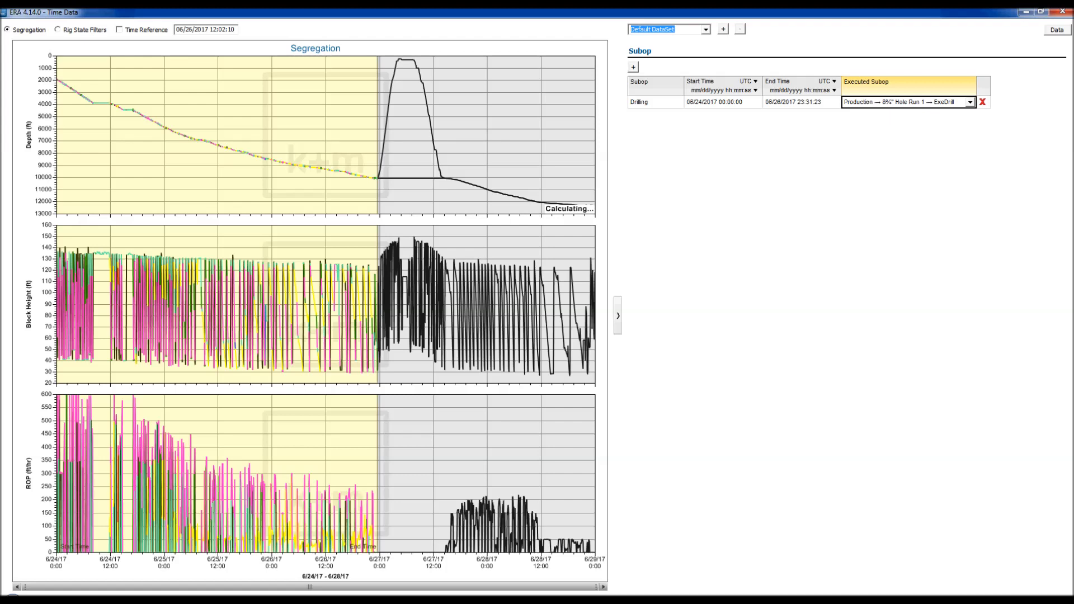
# - Add a Tripping Out subop and link it to the executed subop Production → 8¾" Hole Run 1 → ExeDrillTripOut
pyautogui.click(634, 67)
pyautogui.click(656, 114)
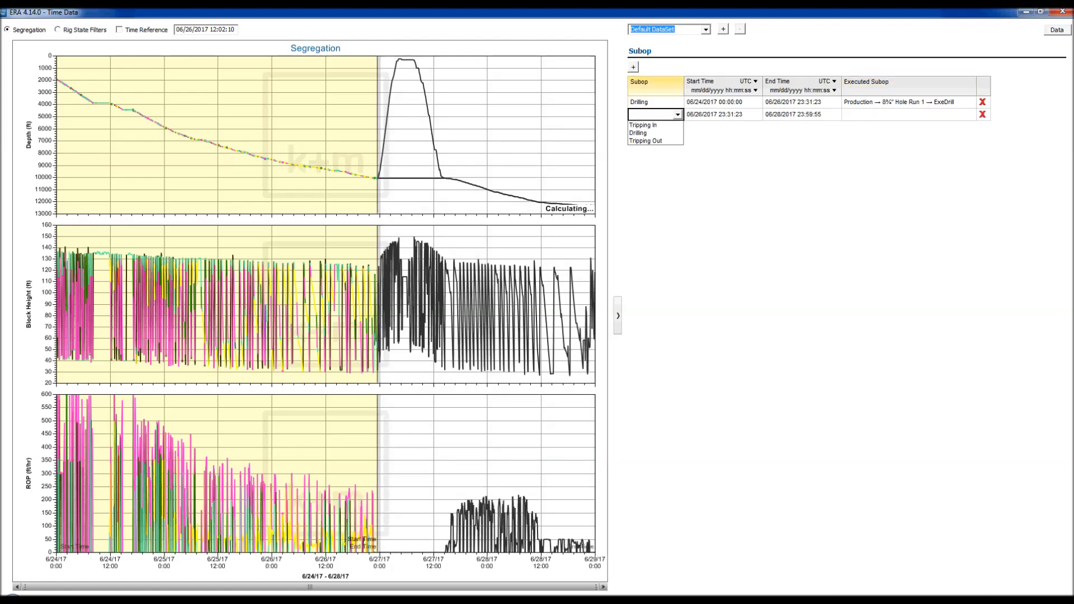
pyautogui.click(646, 141)
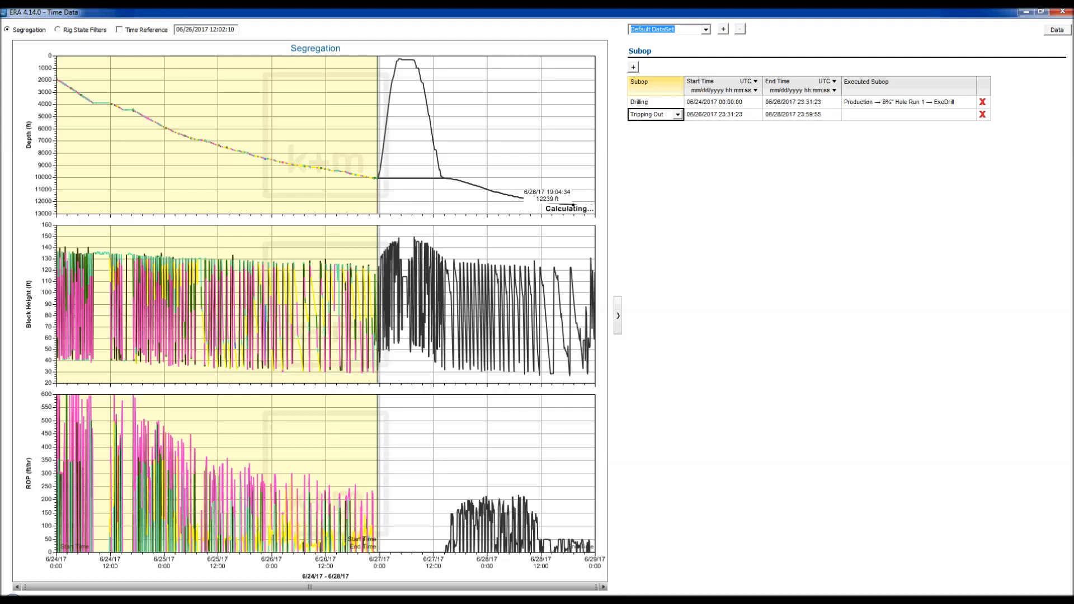
pyautogui.click(918, 115)
pyautogui.click(971, 114)
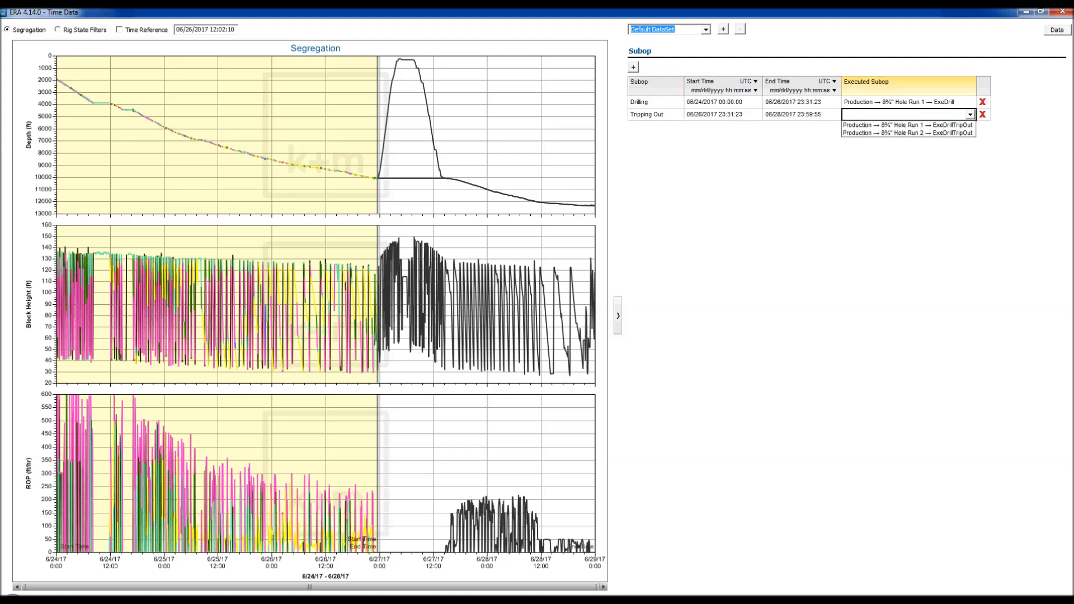
pyautogui.press('Return')
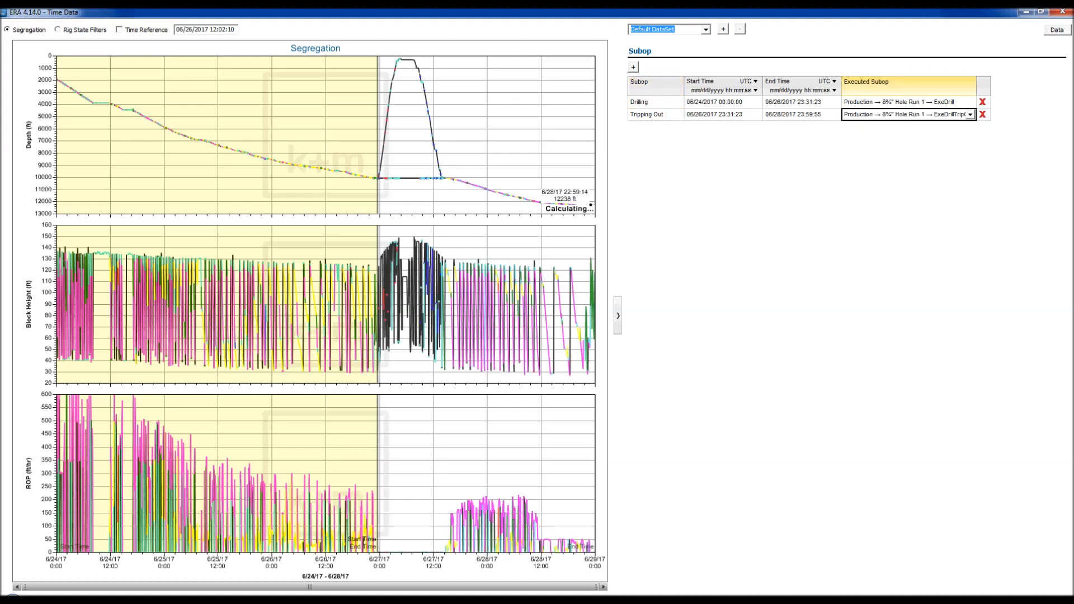
# - End the first Tripping Out subop at about 06/27/2017 04:09 and add a second one from about 07:39 to 14:33 that day
pyautogui.moveTo(592, 204); pyautogui.dragTo(396, 205)
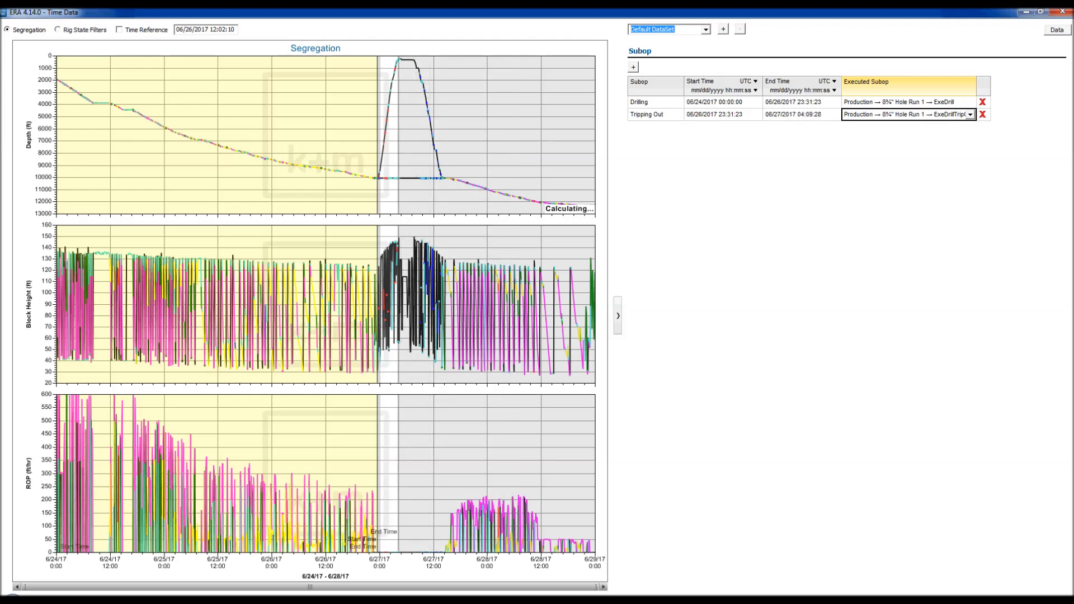
pyautogui.click(634, 67)
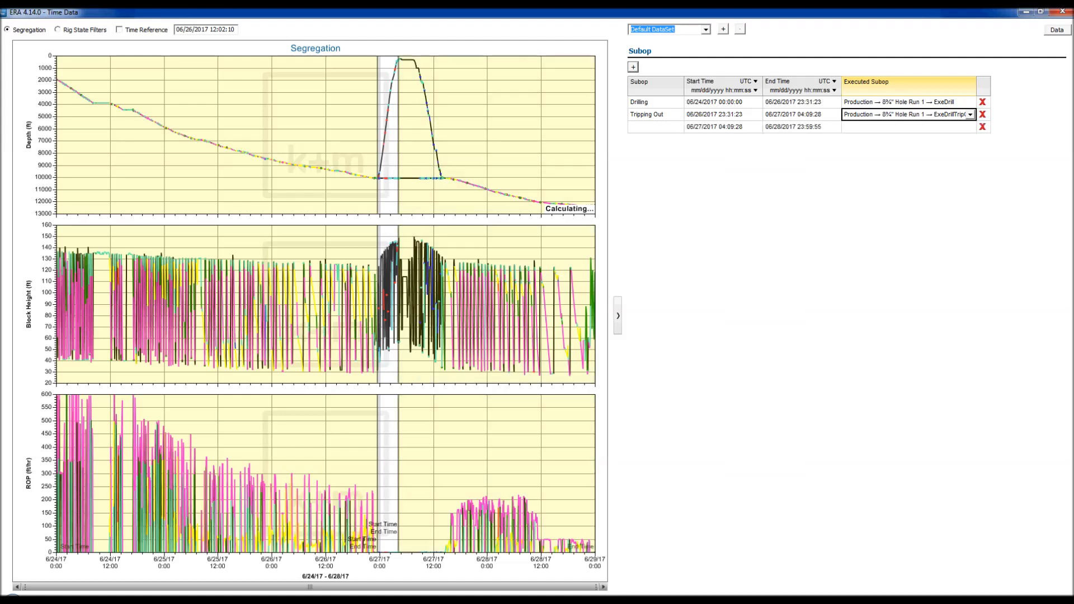
pyautogui.click(658, 127)
pyautogui.click(647, 154)
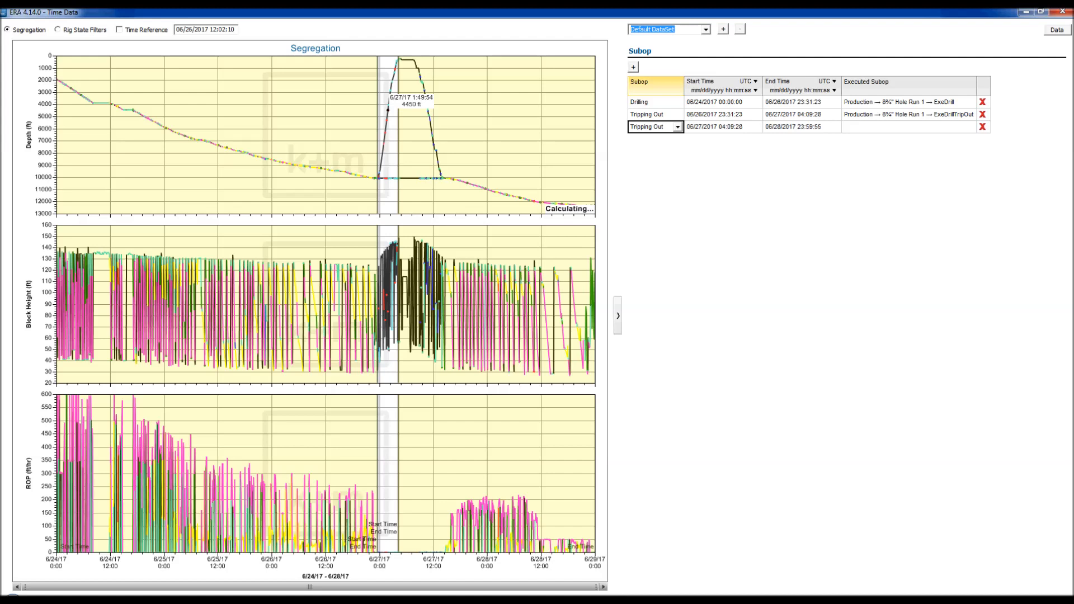
pyautogui.moveTo(398, 112); pyautogui.dragTo(414, 112)
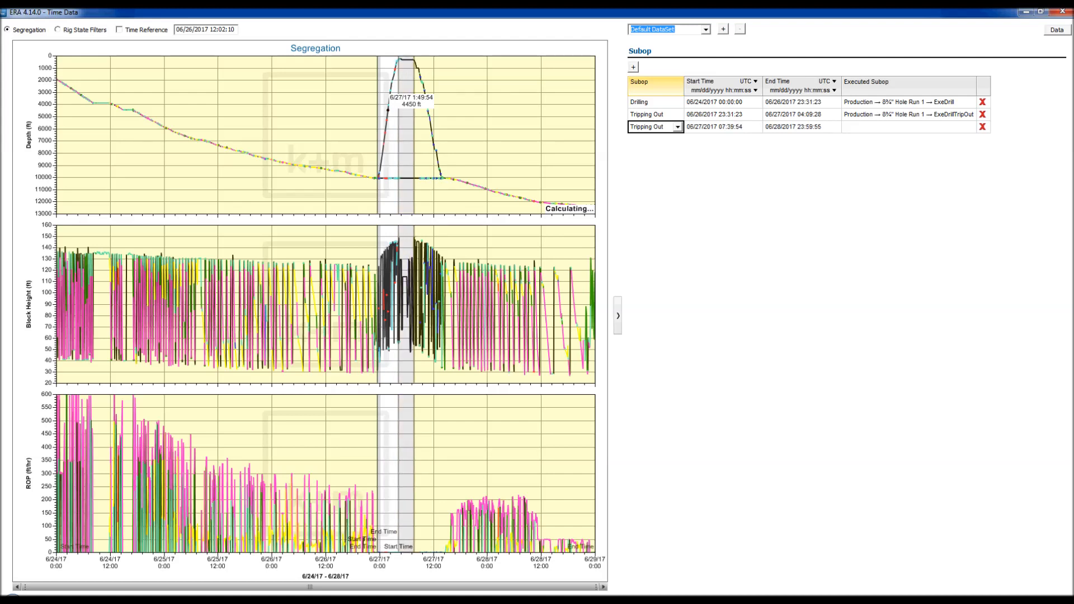
pyautogui.moveTo(465, 112); pyautogui.dragTo(445, 112)
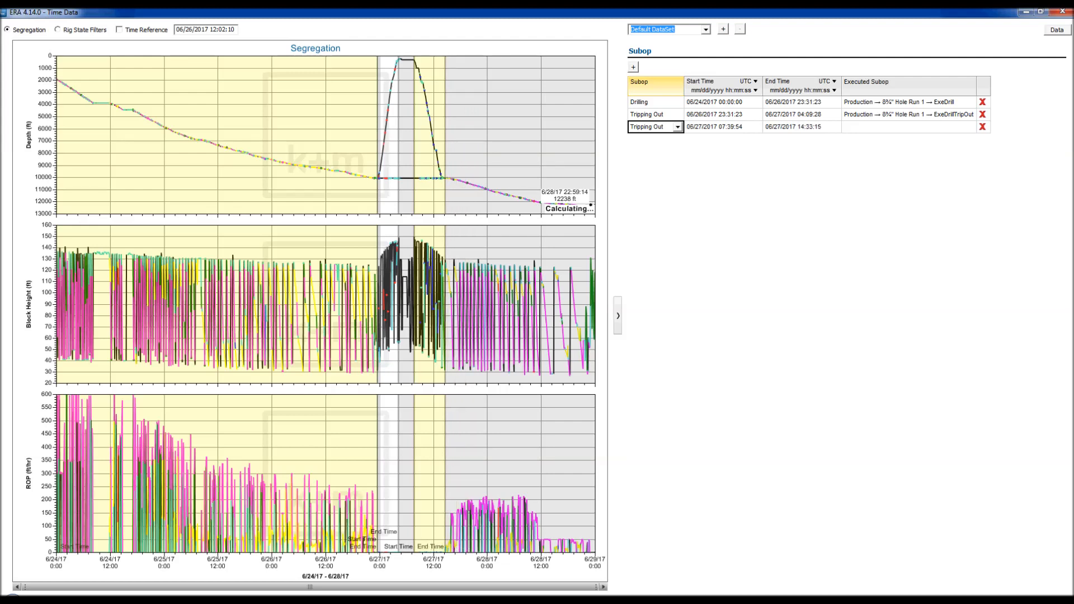
# - Link the second Tripping Out subop to the executed subop Production → 8¾" Hole Run 2 → ExeDrillTripOut
pyautogui.click(945, 127)
pyautogui.click(970, 127)
pyautogui.press('Return')
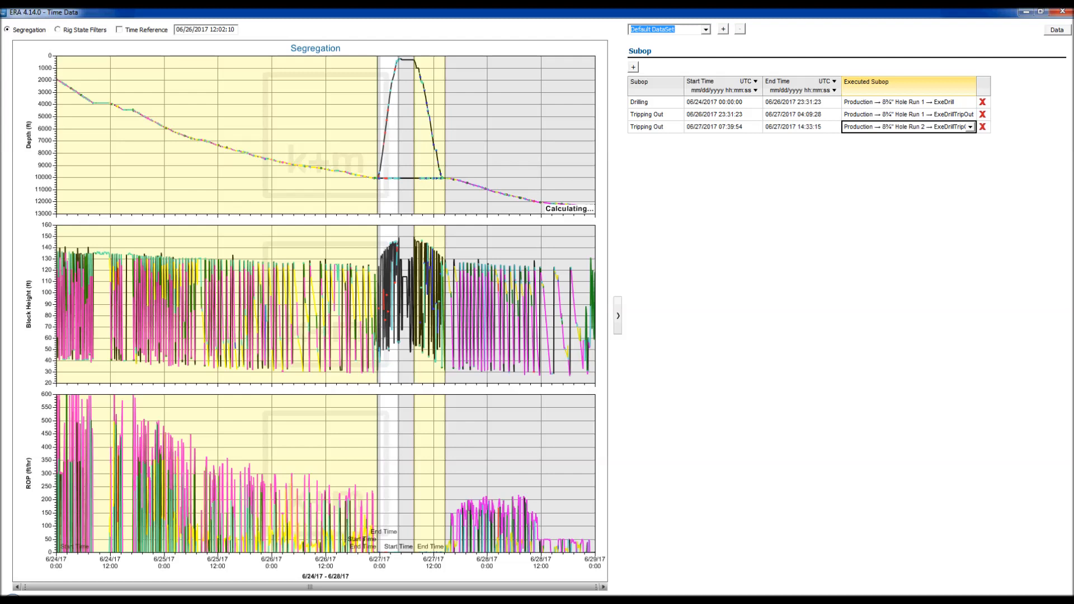
# - Add a Drilling subop for the remaining period and link it to the executed subop Production → 8¾" Hole Run 2 → ExeDrill
pyautogui.click(634, 67)
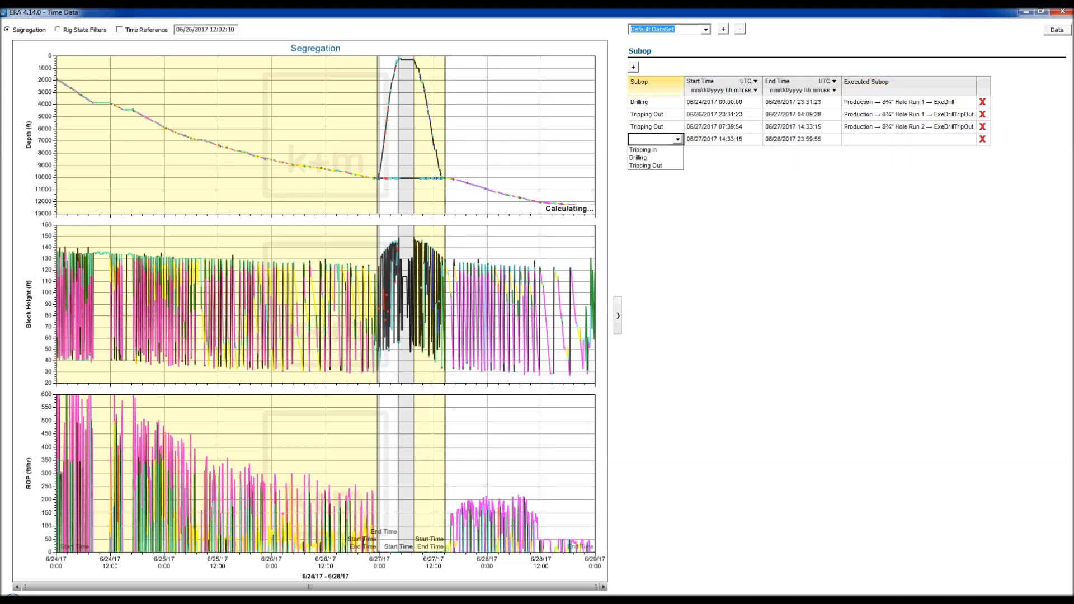
pyautogui.click(639, 158)
pyautogui.click(946, 140)
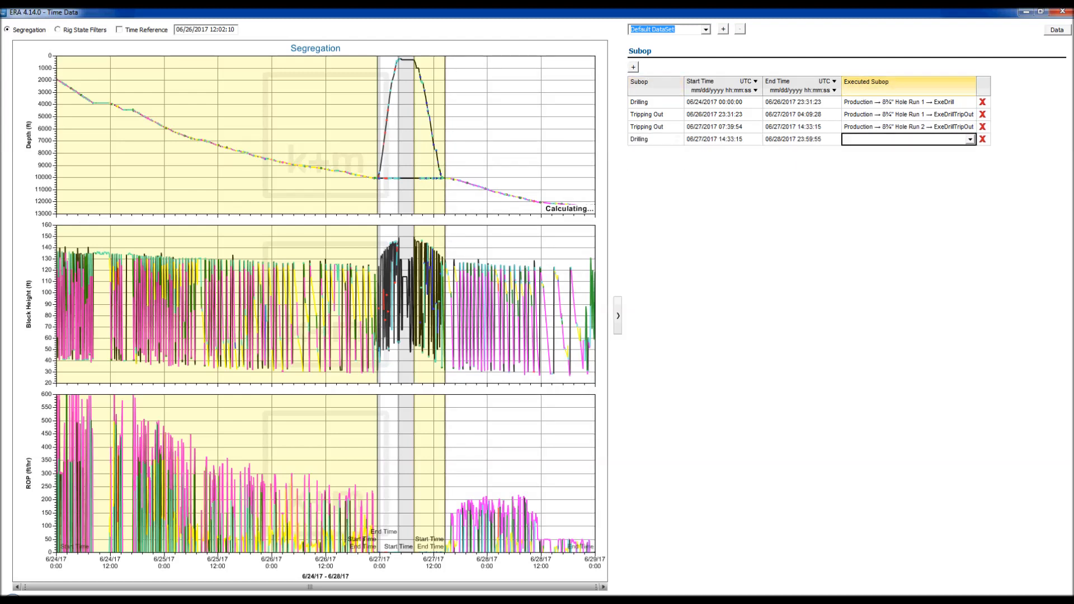
pyautogui.click(971, 139)
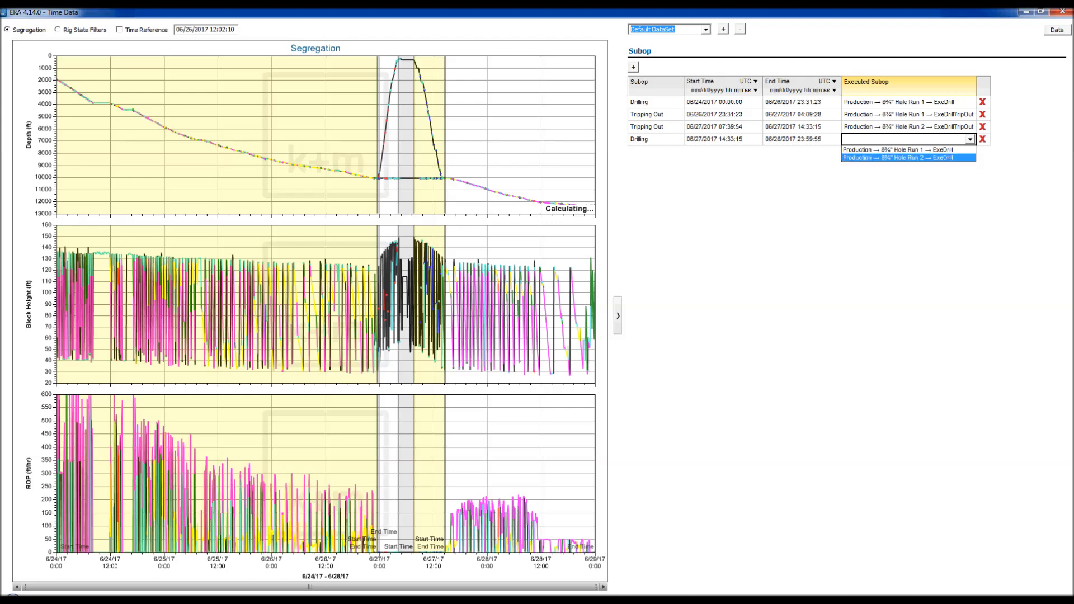
pyautogui.click(909, 159)
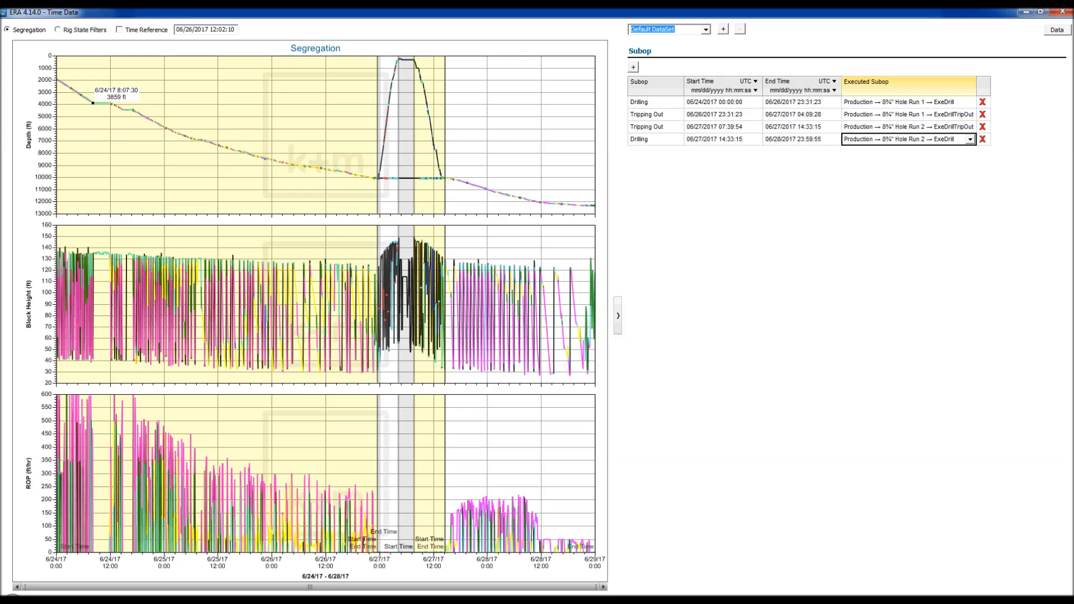
# - Open the Time Based Data Report settings for the Segregation charts
pyautogui.doubleClick(93, 103)
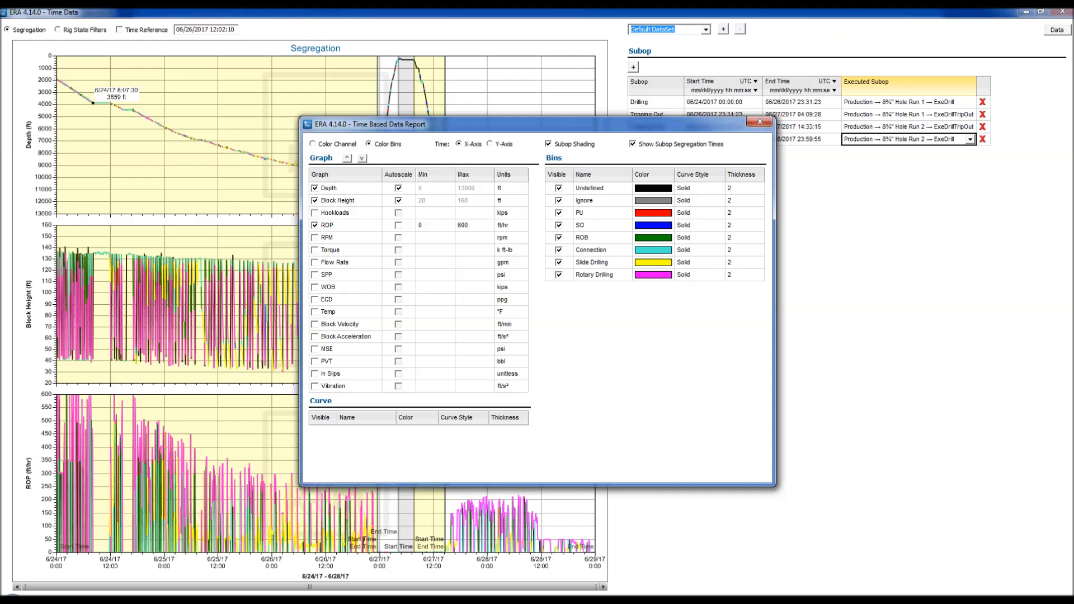
# - Try out the WOB, Flow Rate and SPP graphs on the chart and hide all three again
pyautogui.click(315, 287)
pyautogui.click(315, 262)
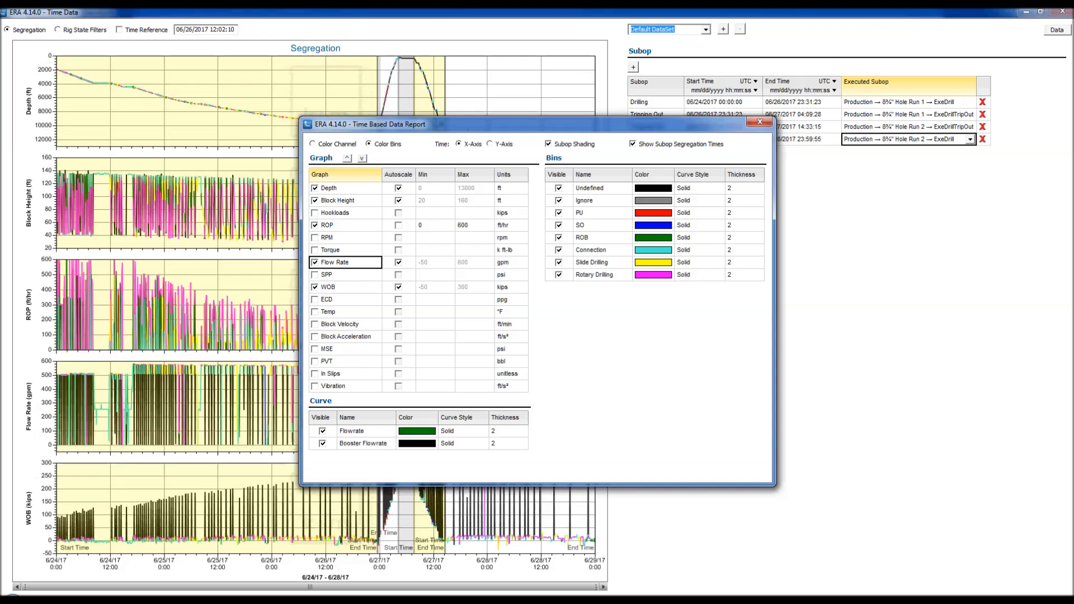
pyautogui.click(315, 274)
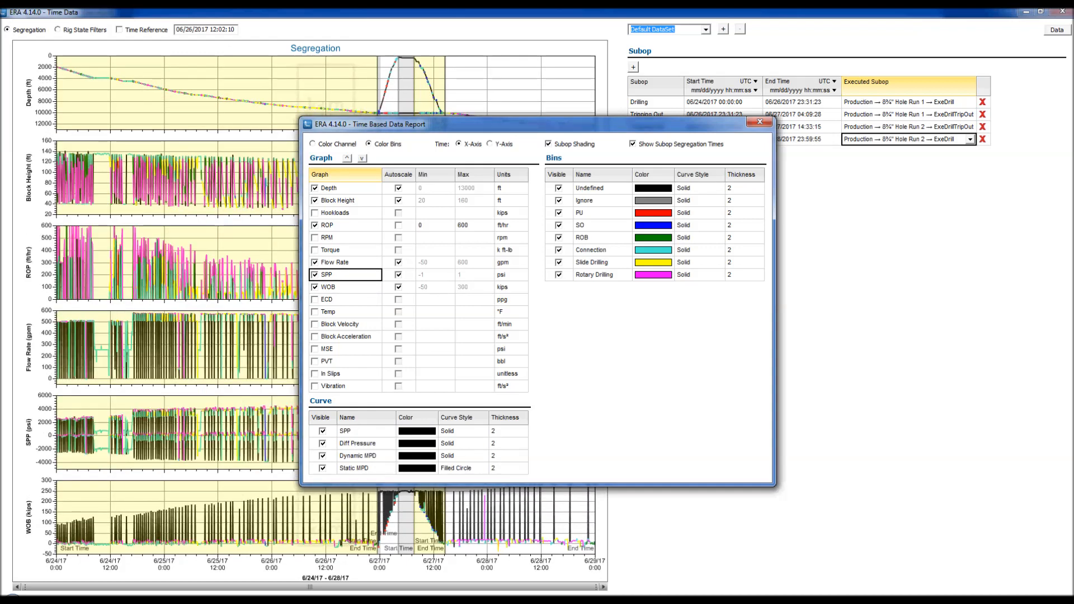
pyautogui.click(315, 287)
pyautogui.click(315, 274)
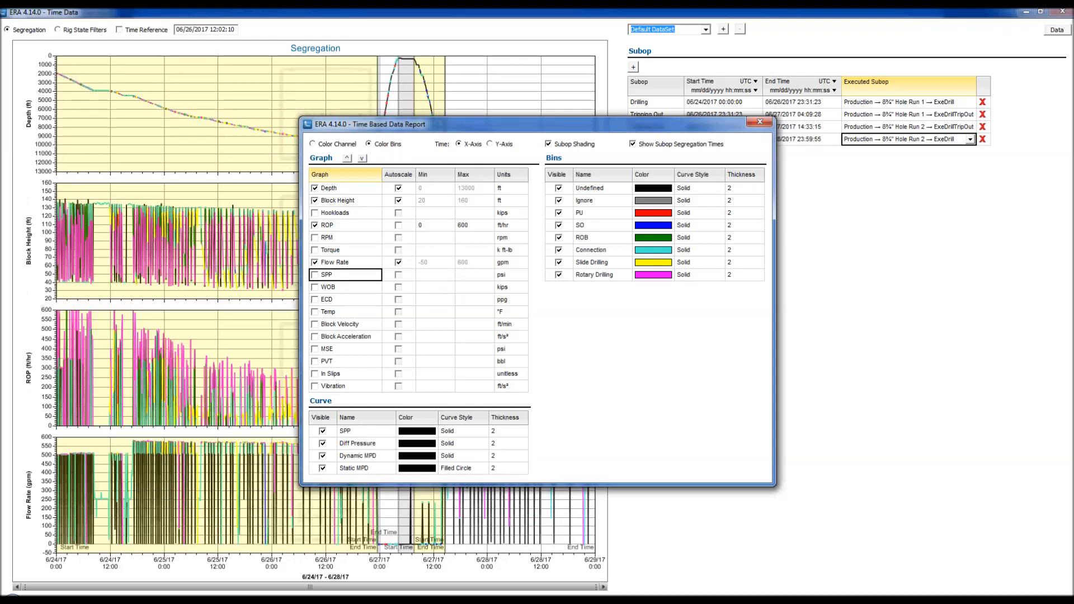
pyautogui.click(315, 263)
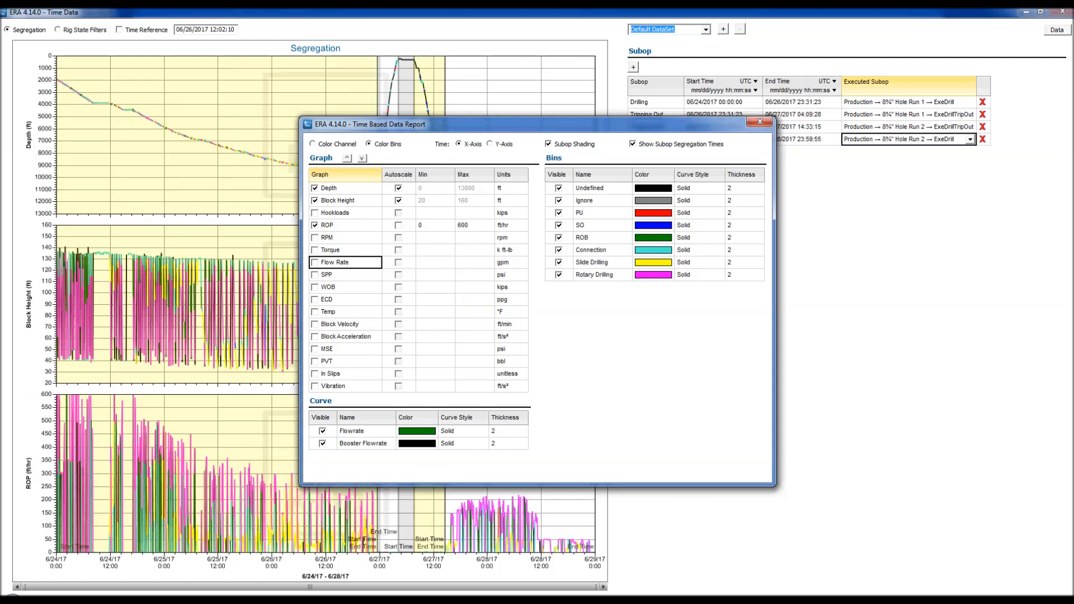
# - Give the ROP graph a fixed scale of 0 to 700 ft/hr with autoscale off
pyautogui.click(399, 225)
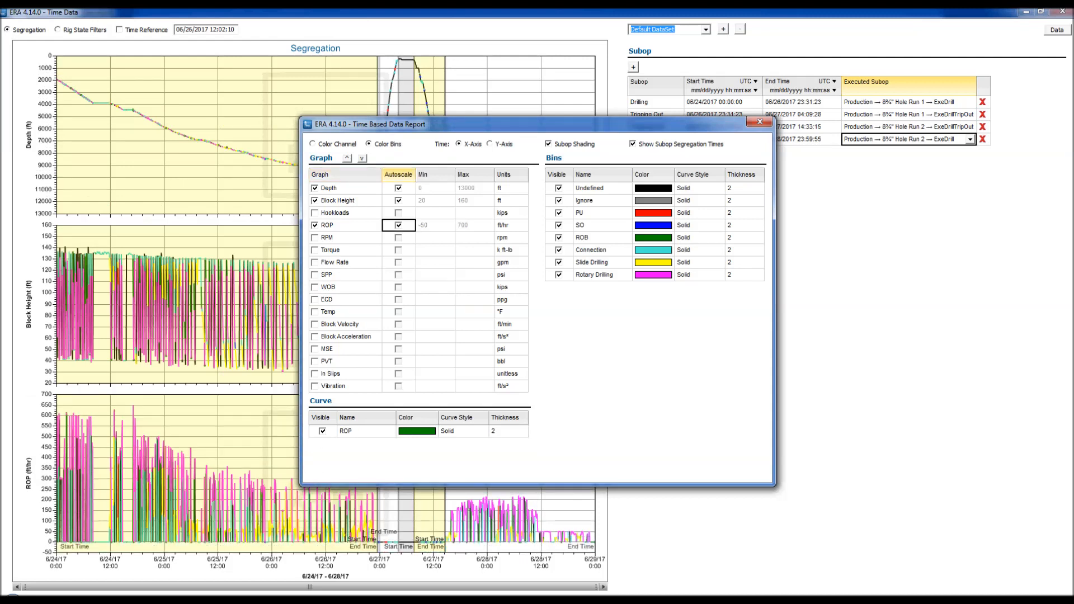
pyautogui.click(399, 226)
pyautogui.click(398, 225)
pyautogui.click(398, 225)
pyautogui.click(435, 225)
pyautogui.write('0')
pyautogui.press('Return')
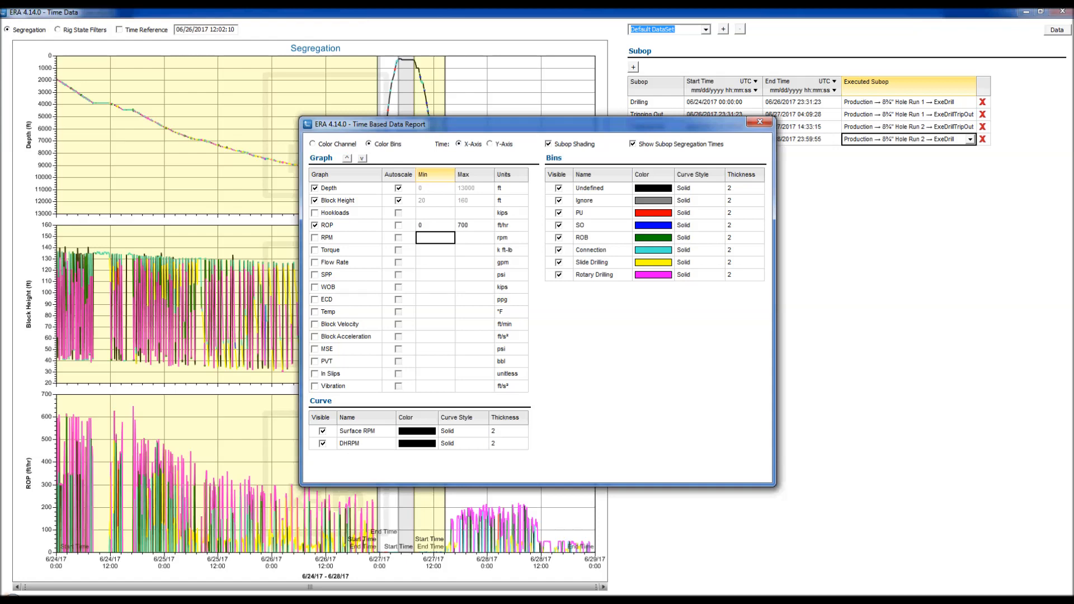
# - Preview time on the Y-axis and Color Channel colouring, returning the charts to X-axis time and Color Bins
pyautogui.click(490, 144)
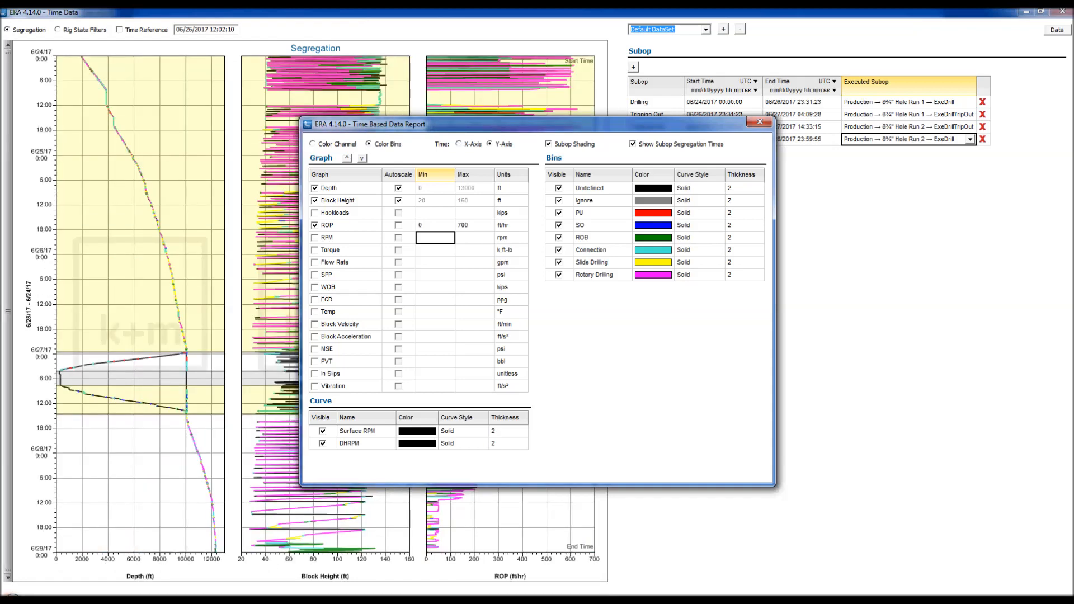
pyautogui.click(459, 144)
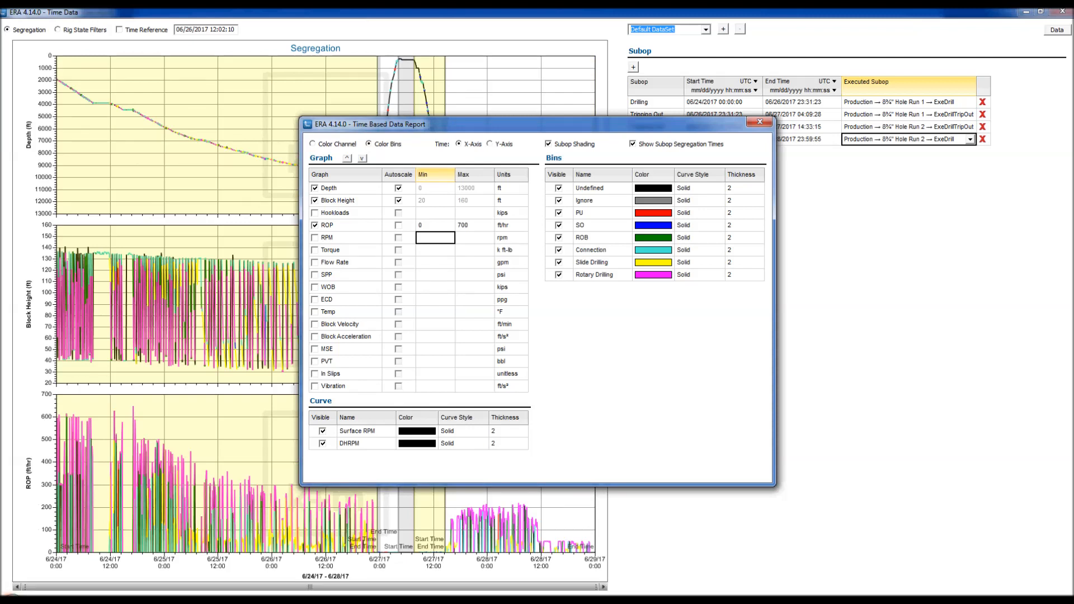
pyautogui.click(312, 144)
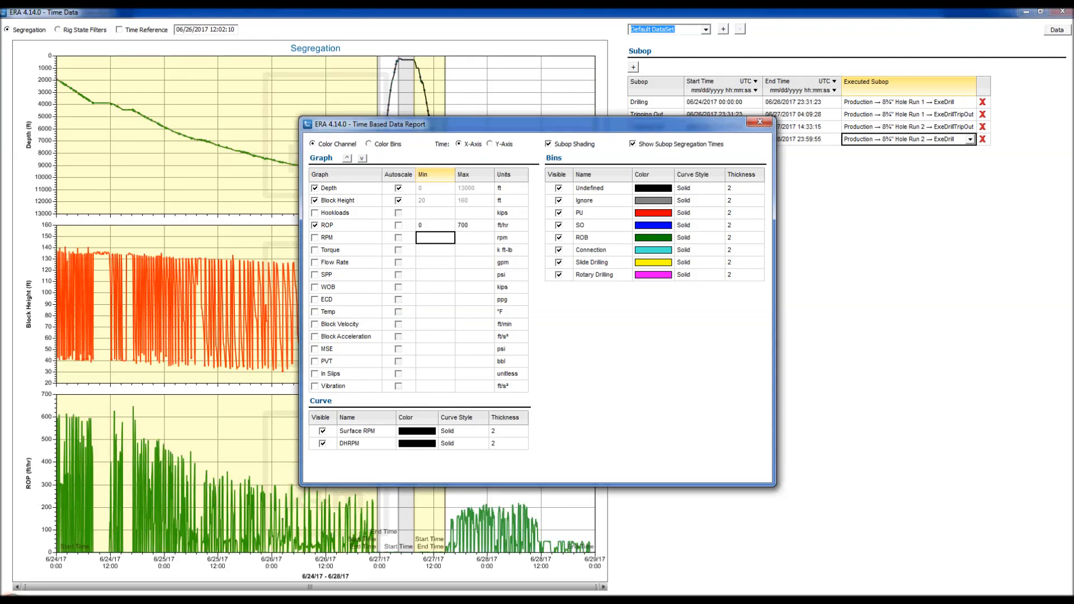
pyautogui.click(368, 144)
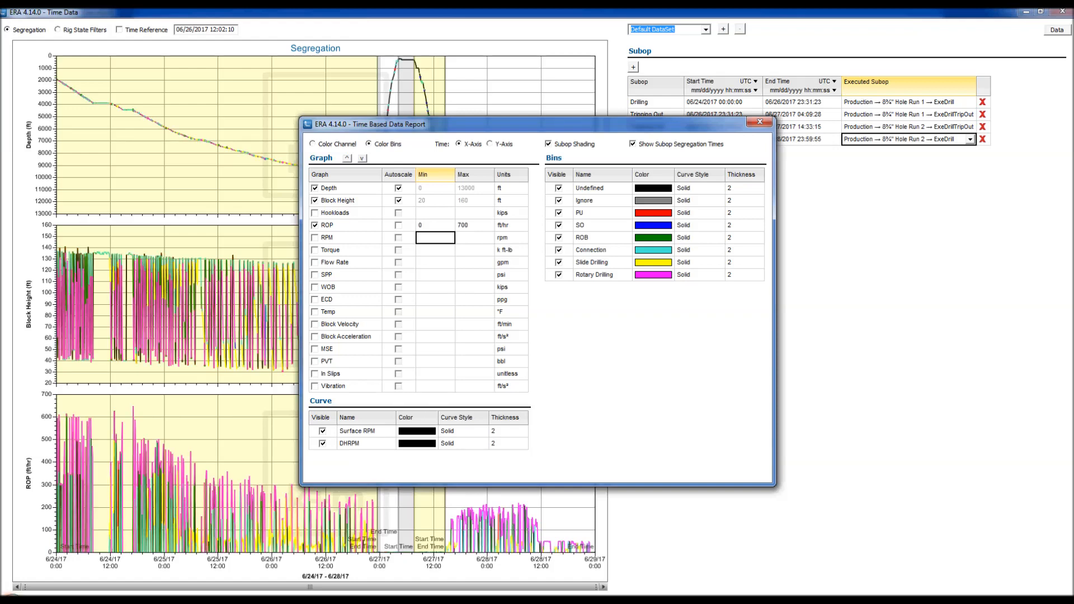
pyautogui.click(313, 143)
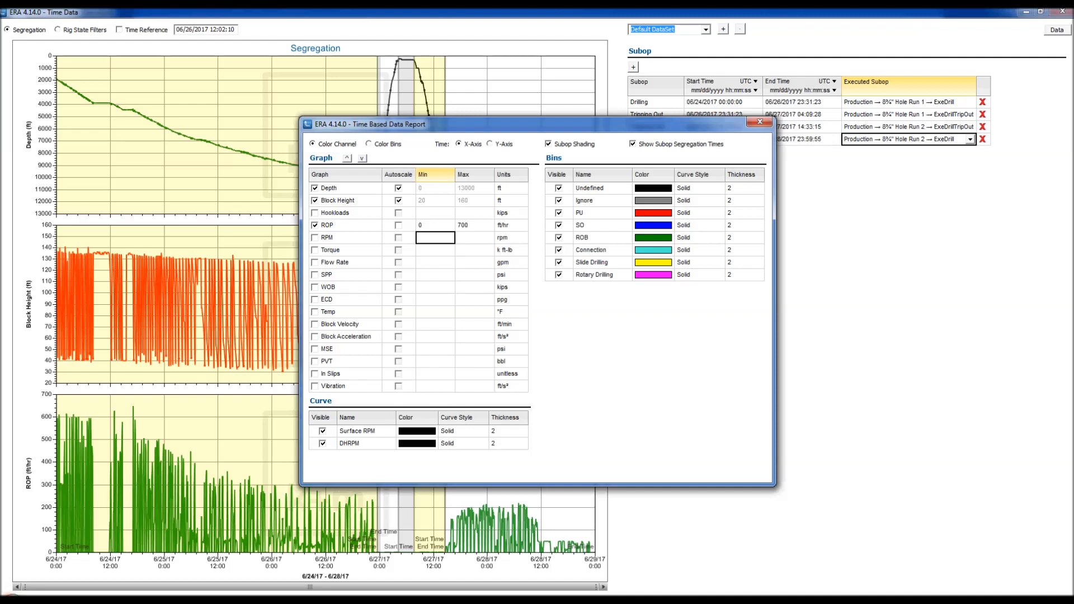
pyautogui.click(369, 144)
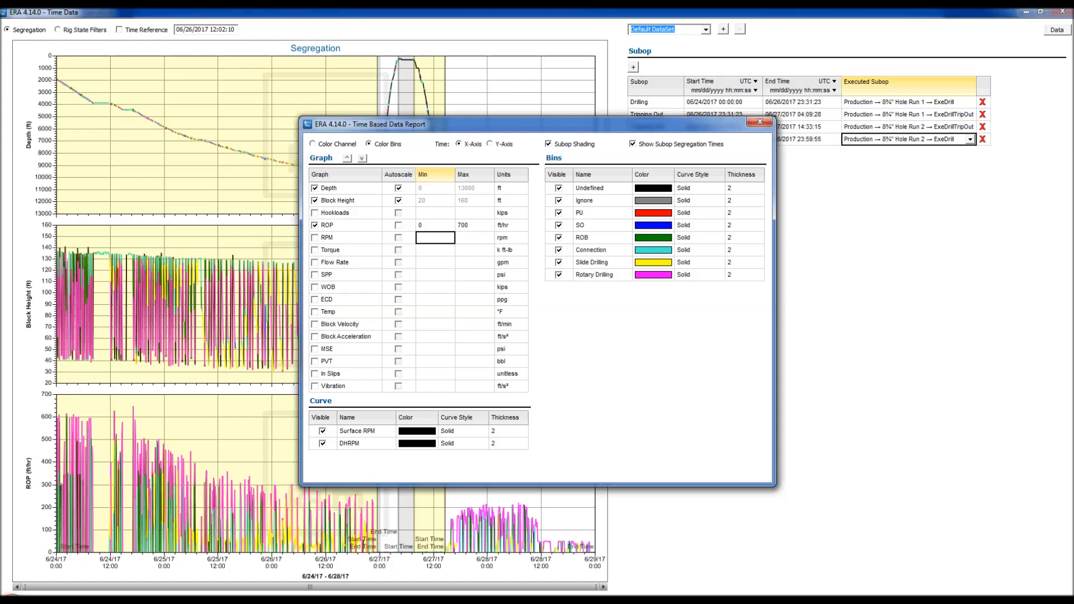
# - Hide and restore the subop segregation times on the charts, and close the report settings
pyautogui.click(548, 143)
pyautogui.click(633, 143)
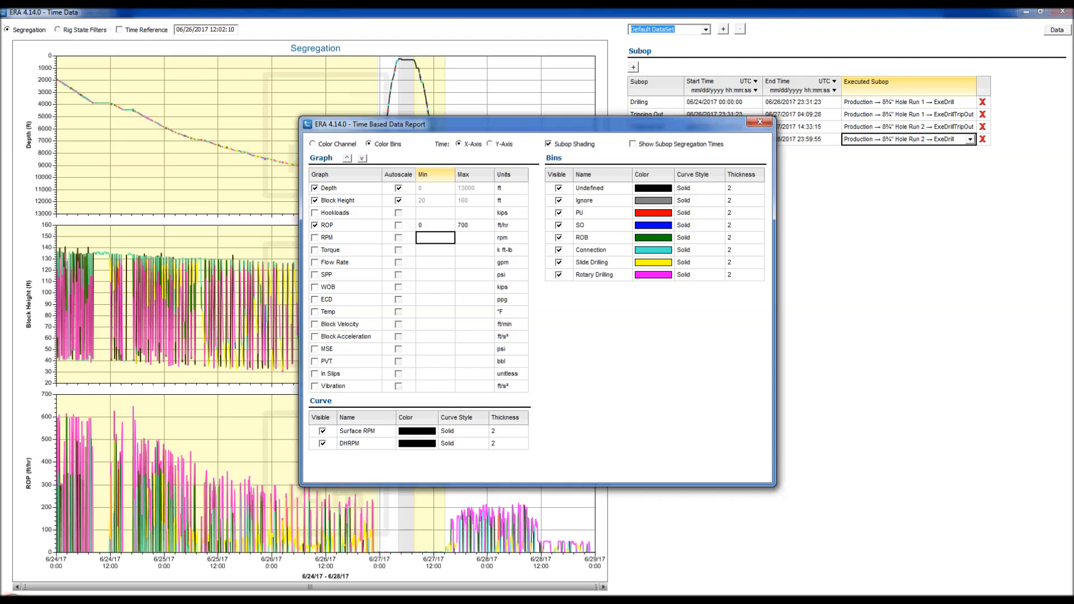
pyautogui.click(633, 144)
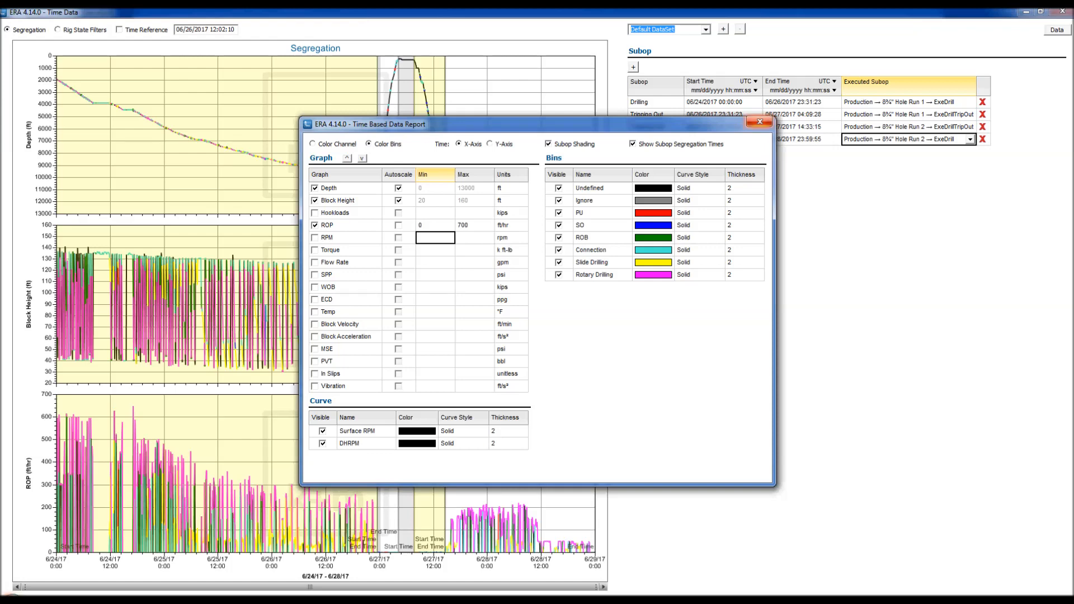
pyautogui.click(760, 122)
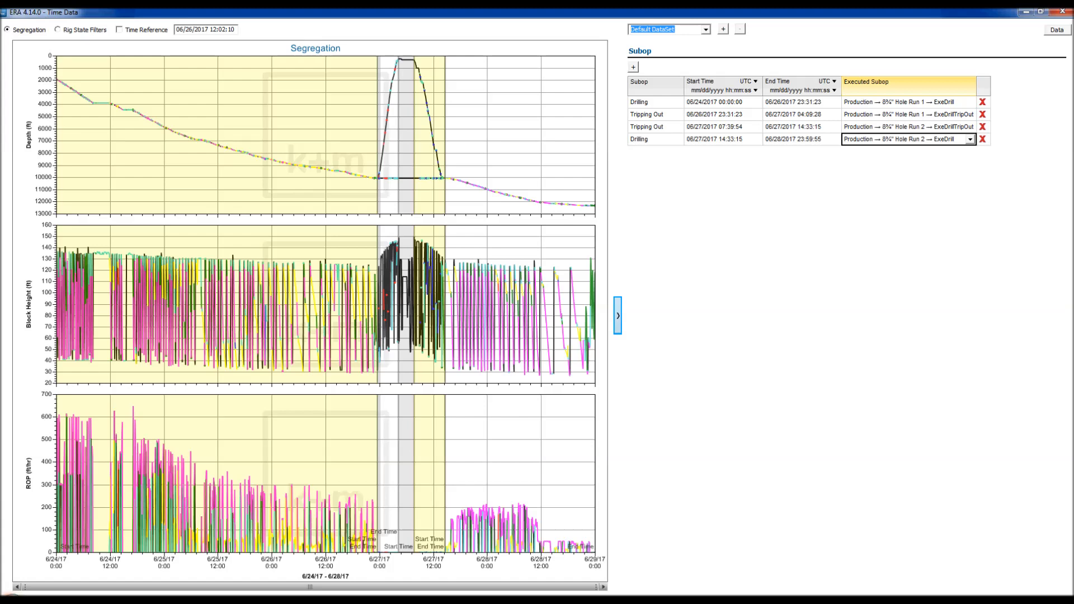
# - Expand the charts to examine the 06/26/2017 data up close, and restore the full time range and the subop table
pyautogui.click(618, 315)
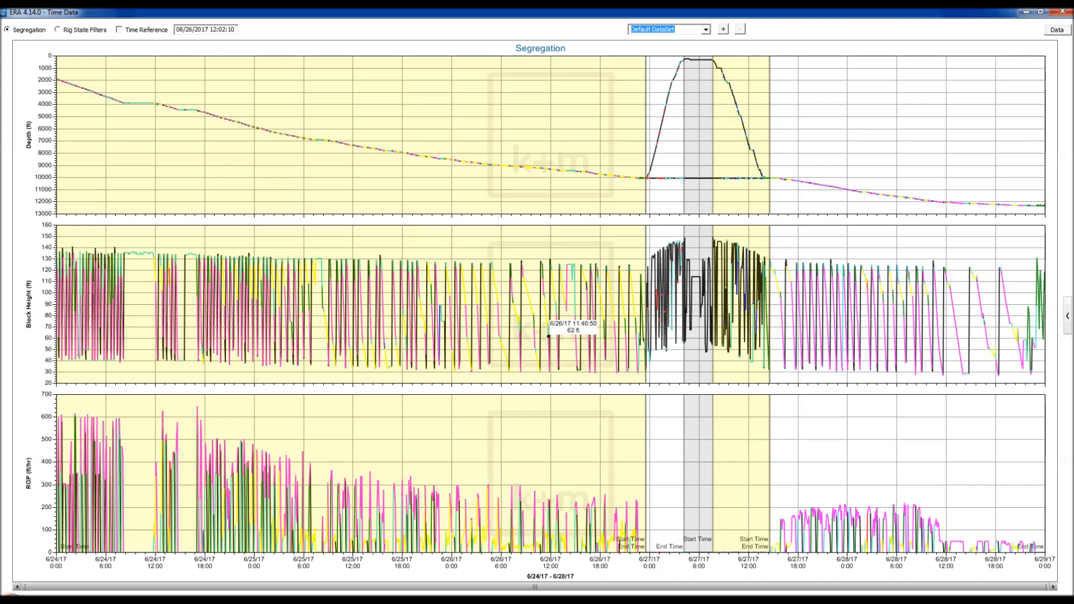
pyautogui.scroll(5, 548, 336)
pyautogui.scroll(2, 529, 339)
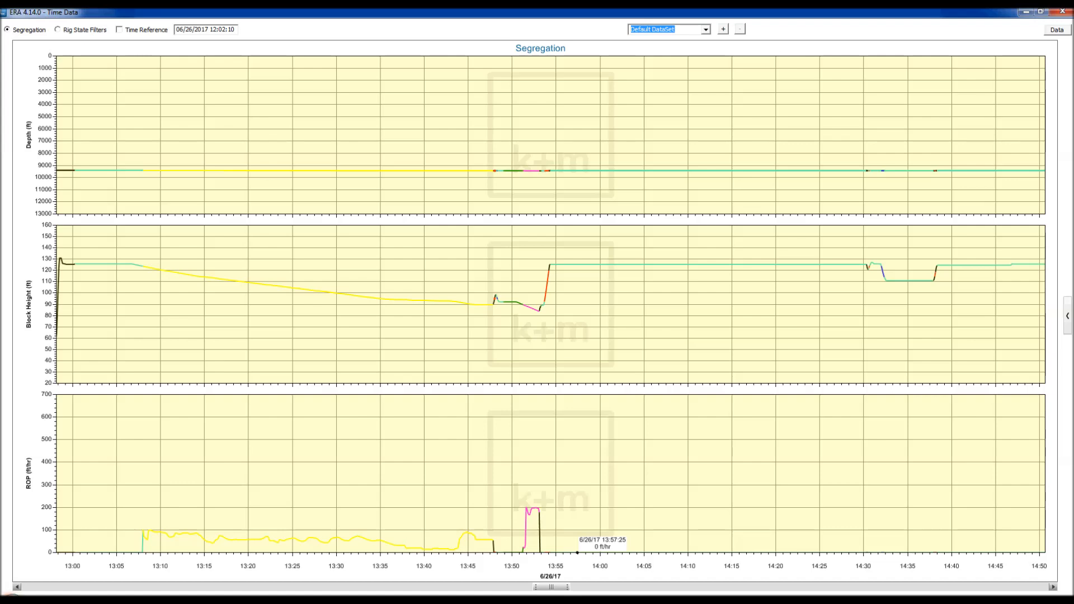
pyautogui.scroll(-3, 578, 552)
pyautogui.moveTo(511, 587)
pyautogui.mouseDown()
pyautogui.moveTo(464, 587)
pyautogui.moveTo(538, 587)
pyautogui.moveTo(527, 587)
pyautogui.mouseUp()
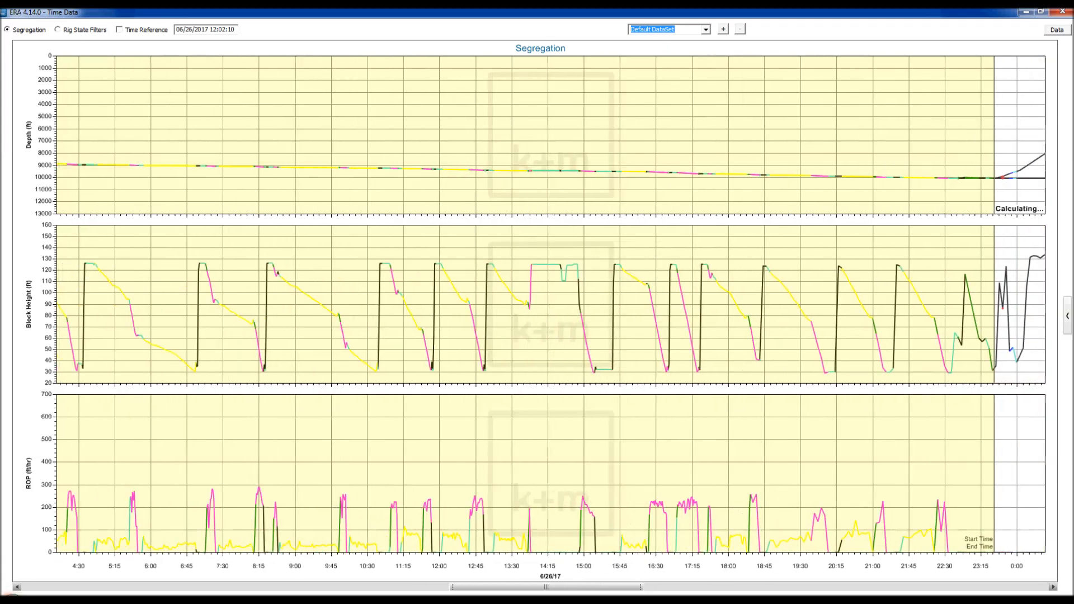
pyautogui.doubleClick(547, 588)
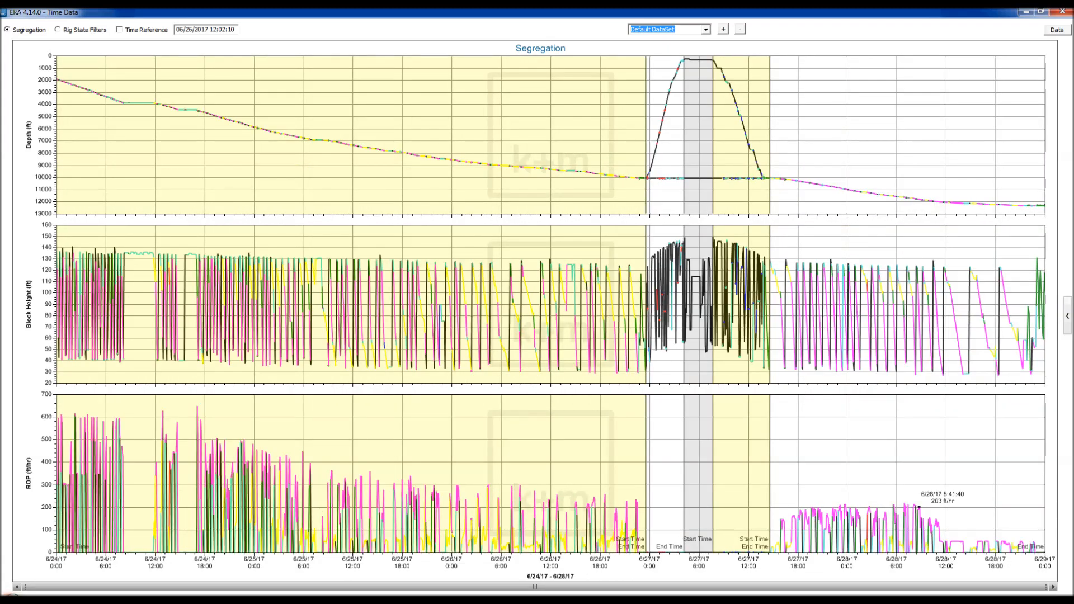
pyautogui.click(1067, 316)
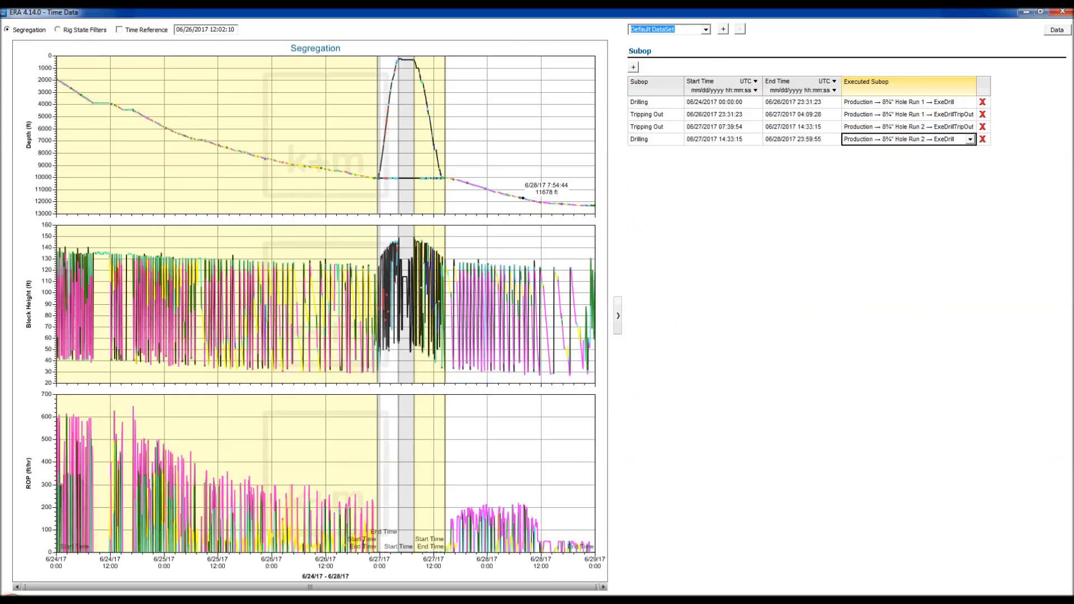
# - Show the rig state filters and examine the Drill filter's first rule, covering its bins, ROP channel, comparison and value
pyautogui.click(58, 29)
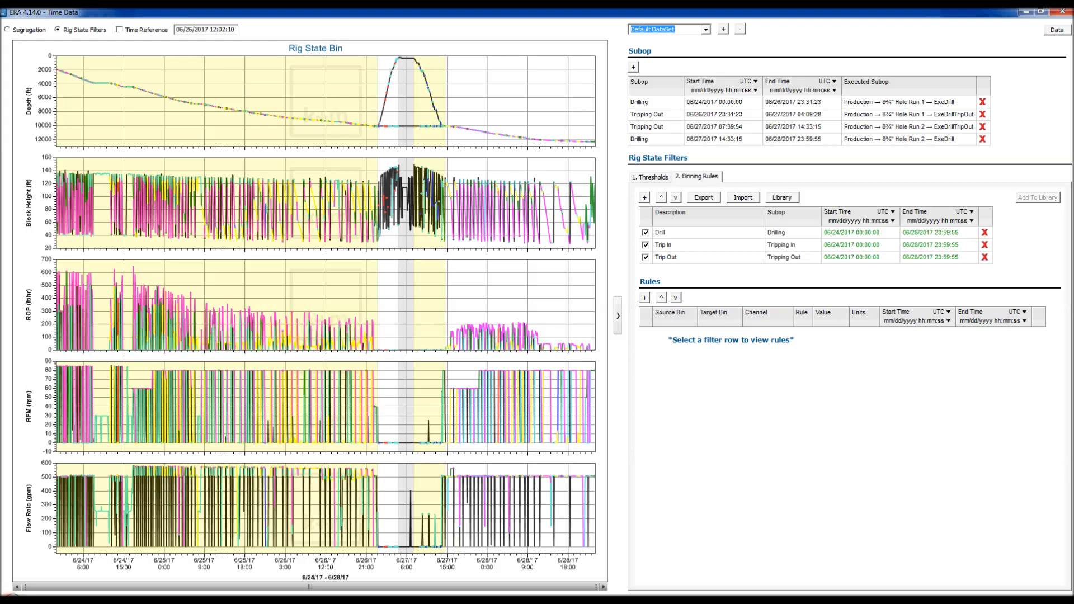
pyautogui.click(708, 232)
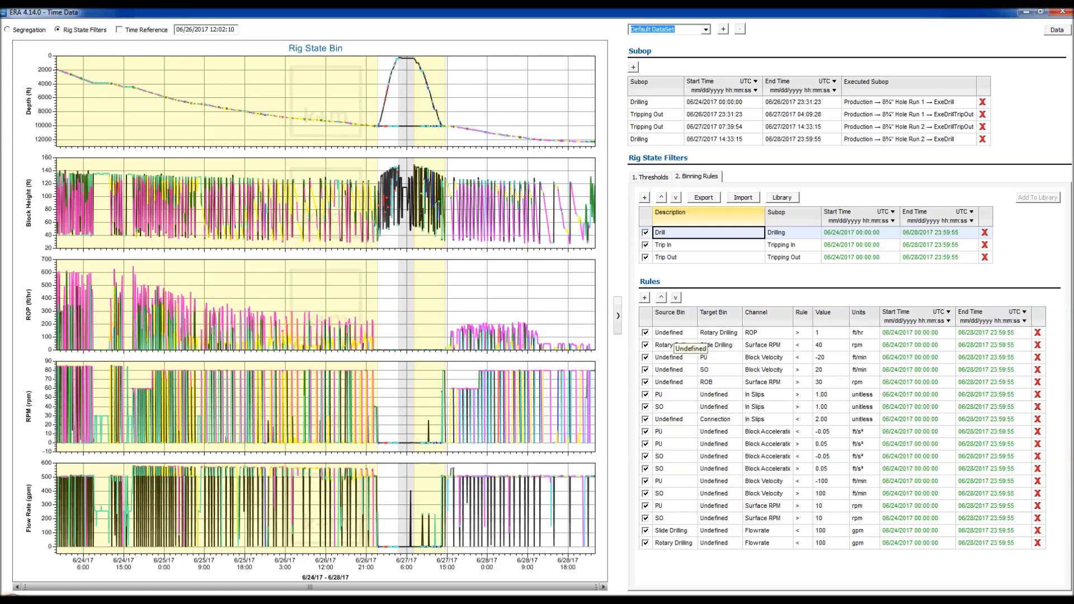
pyautogui.click(674, 333)
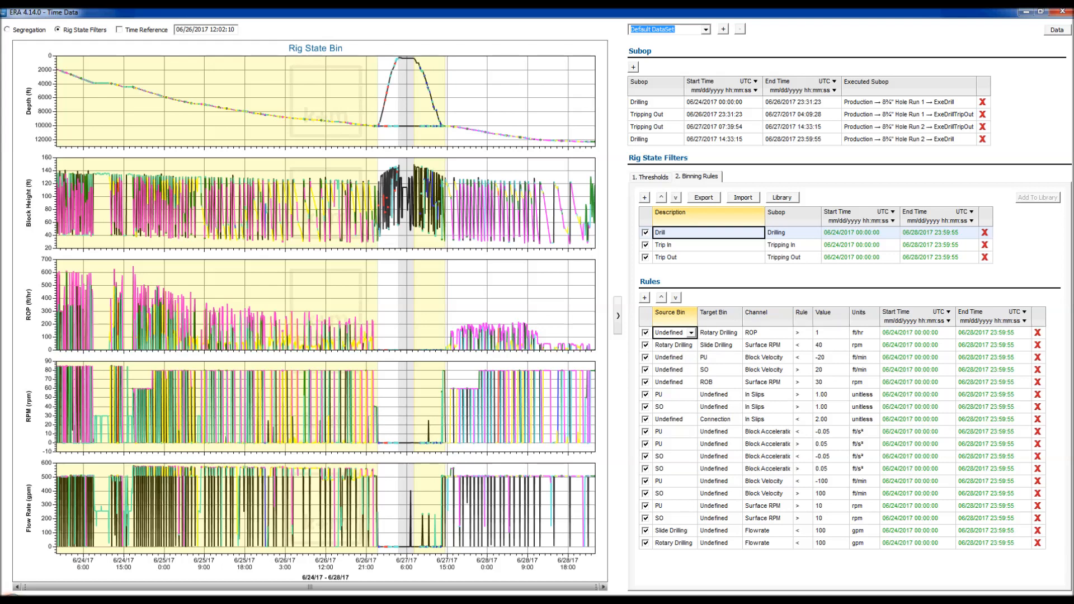
pyautogui.click(719, 333)
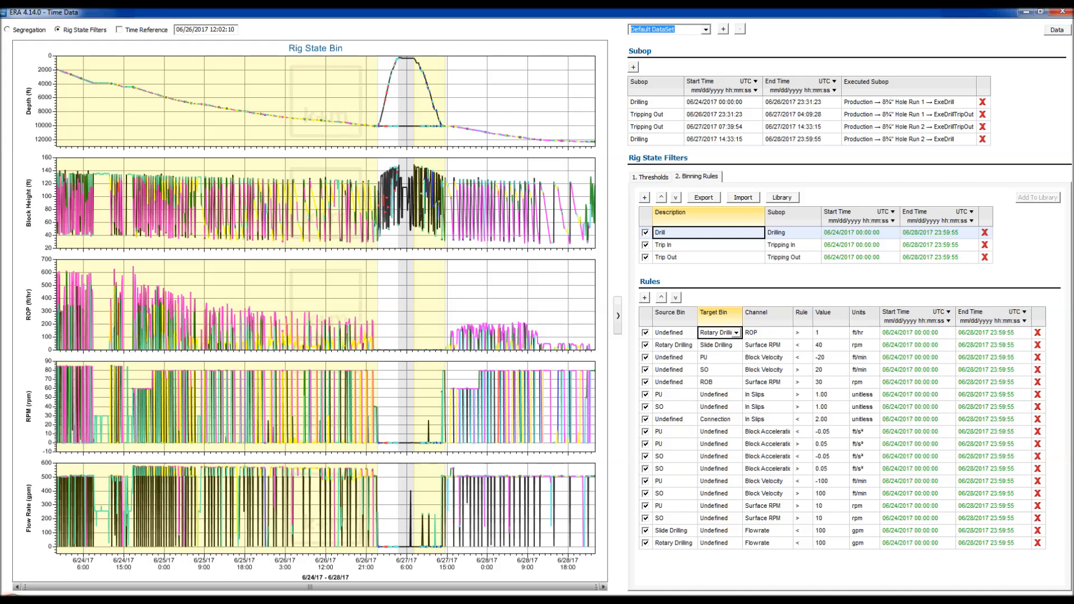
pyautogui.click(765, 333)
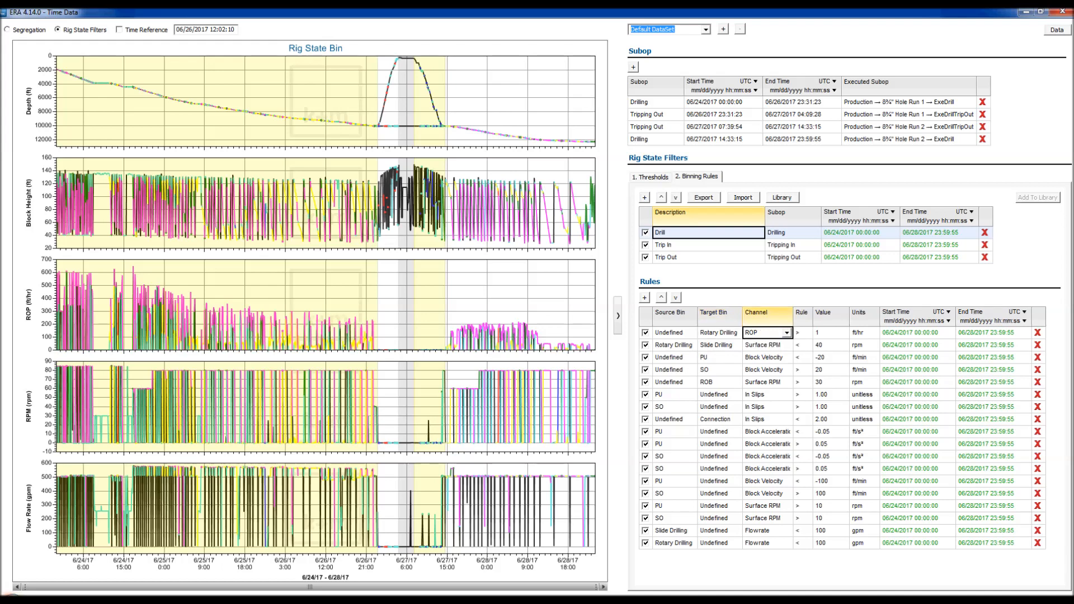
pyautogui.click(802, 333)
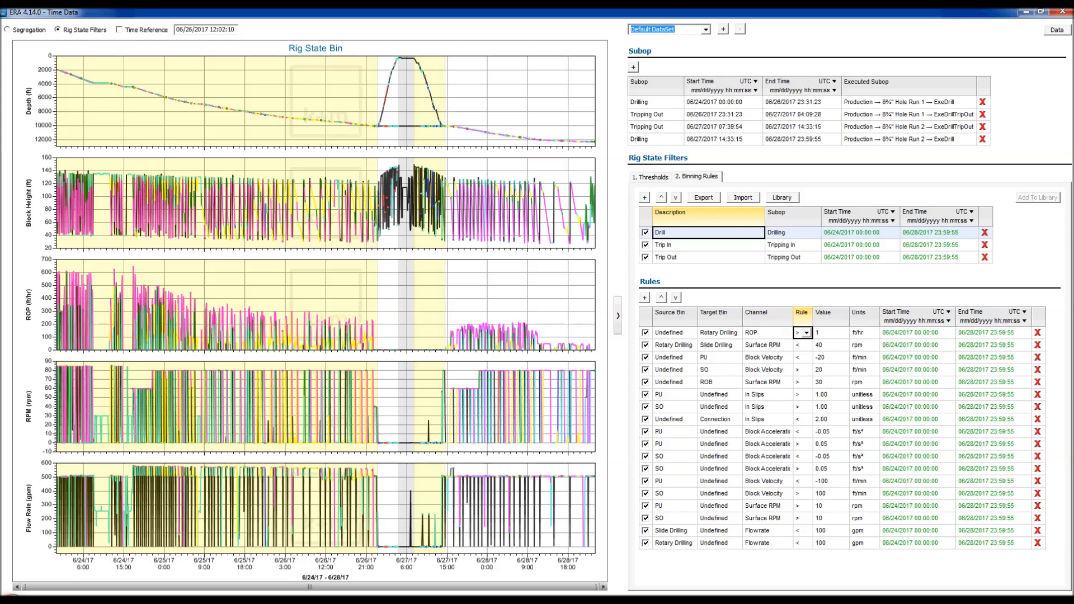
pyautogui.click(828, 333)
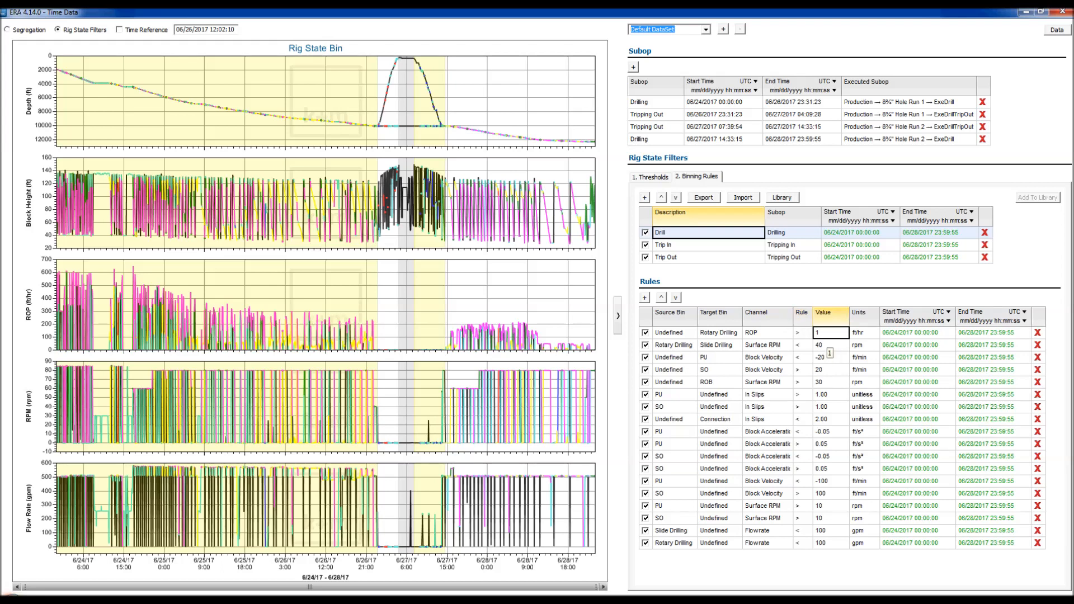
# - Examine the Drill filter's Rotary Drilling to Slide Drilling rule, covering its bins, Surface RPM channel, comparison and value
pyautogui.click(679, 356)
pyautogui.click(678, 346)
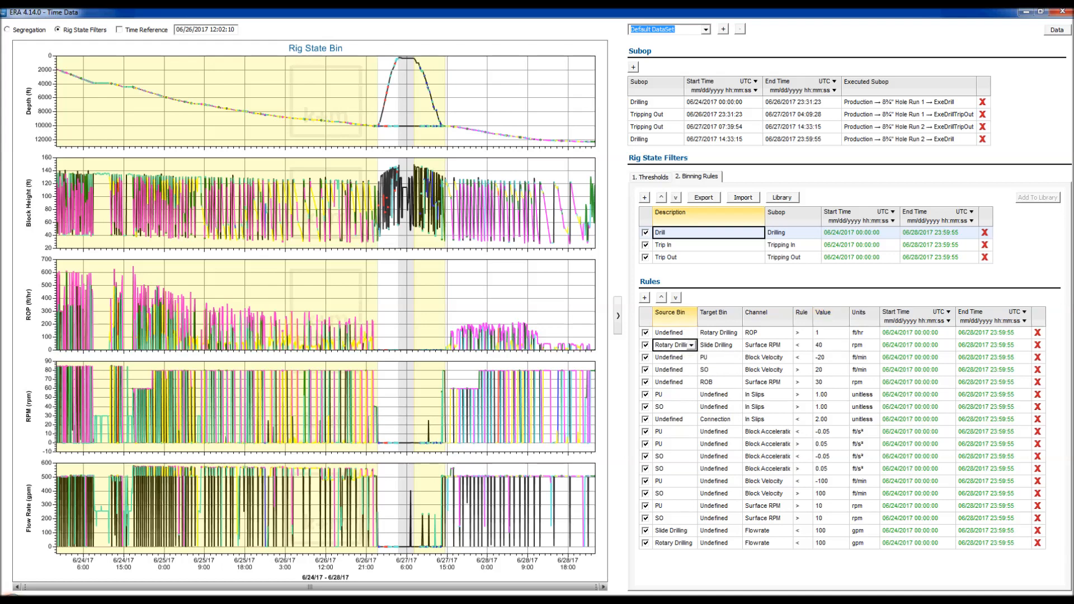
pyautogui.click(719, 345)
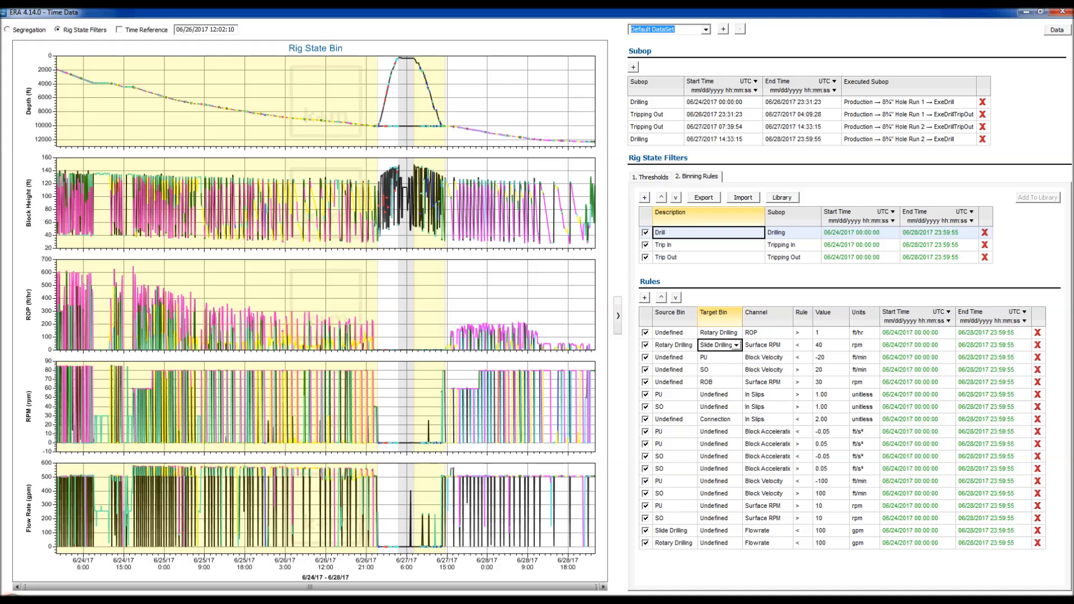
pyautogui.click(766, 345)
pyautogui.click(798, 345)
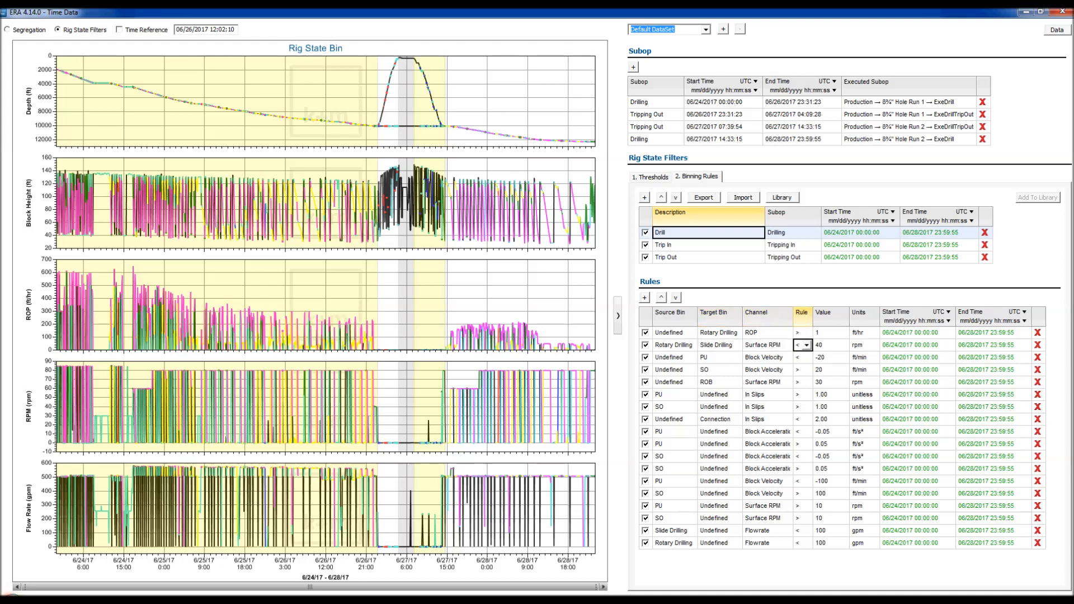
pyautogui.click(831, 345)
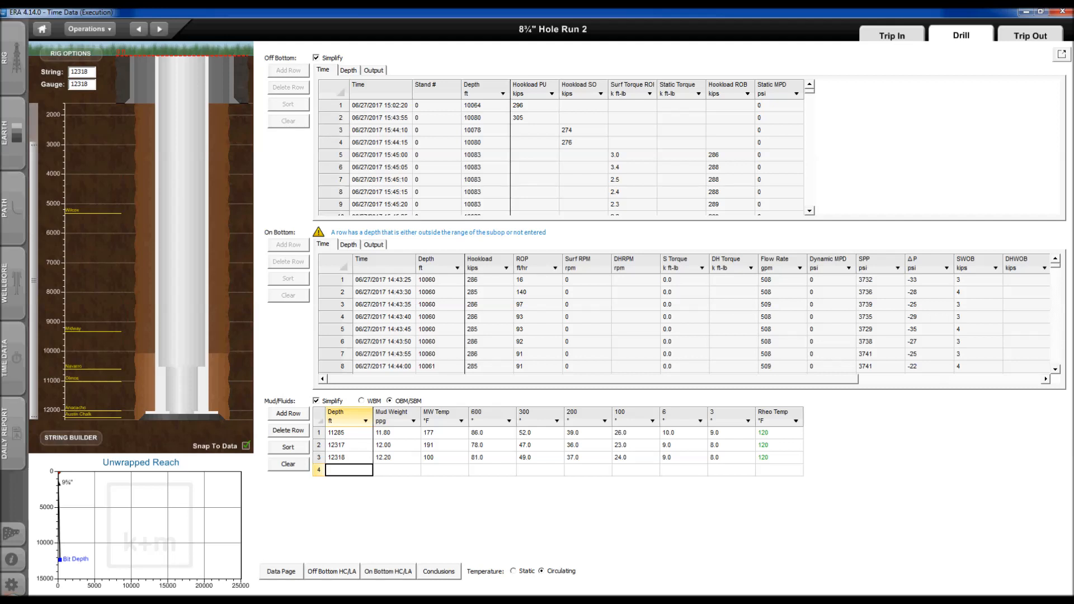
# - Review the off-bottom time, depth and output tables for drilling in 8¾" Hole Run 2
pyautogui.click(437, 130)
pyautogui.click(486, 167)
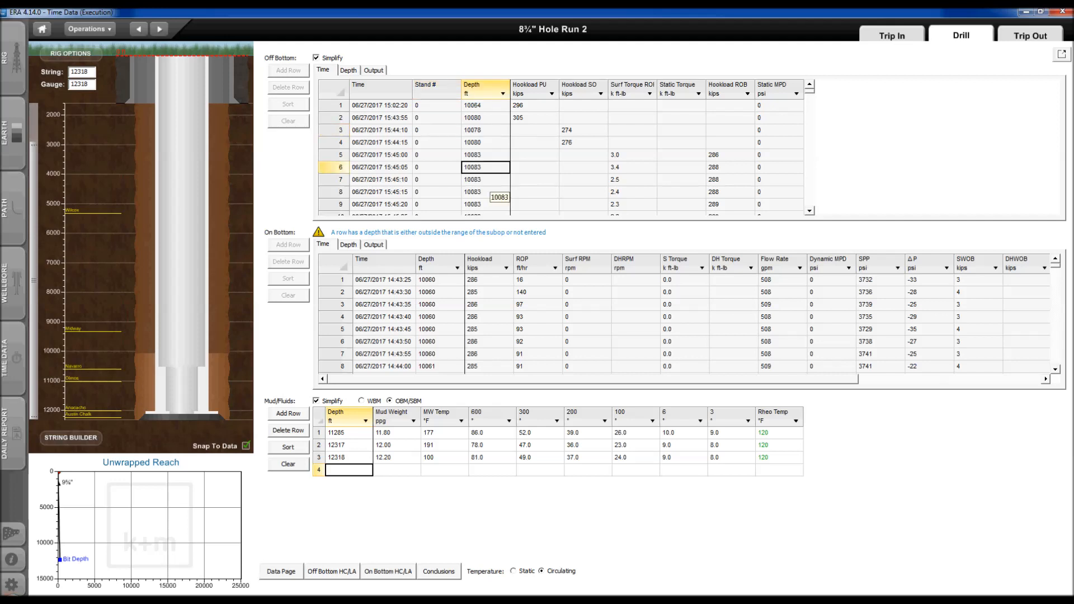
pyautogui.click(348, 71)
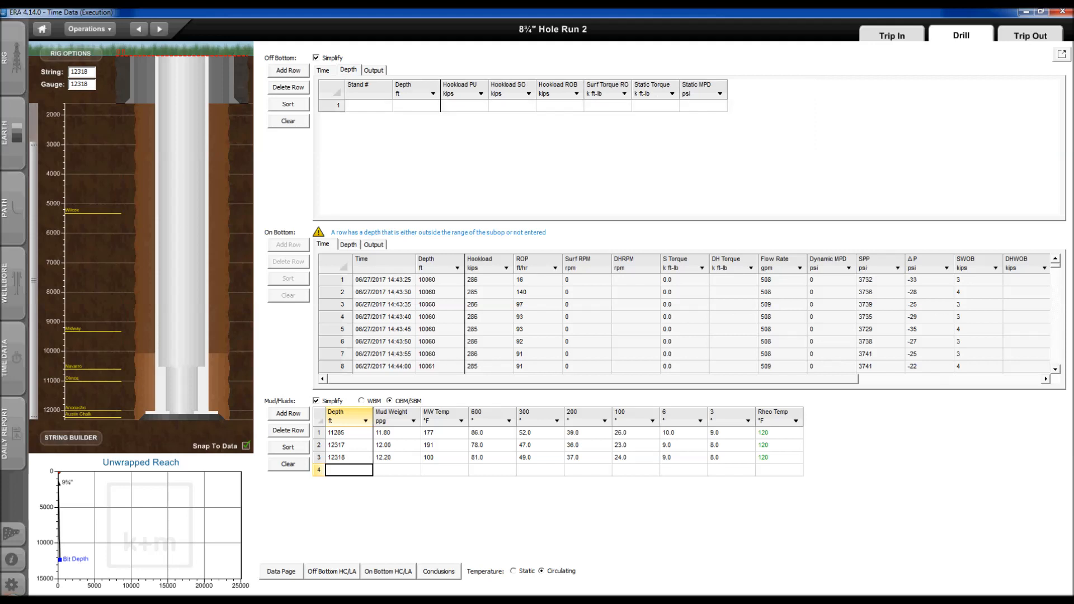
pyautogui.click(374, 70)
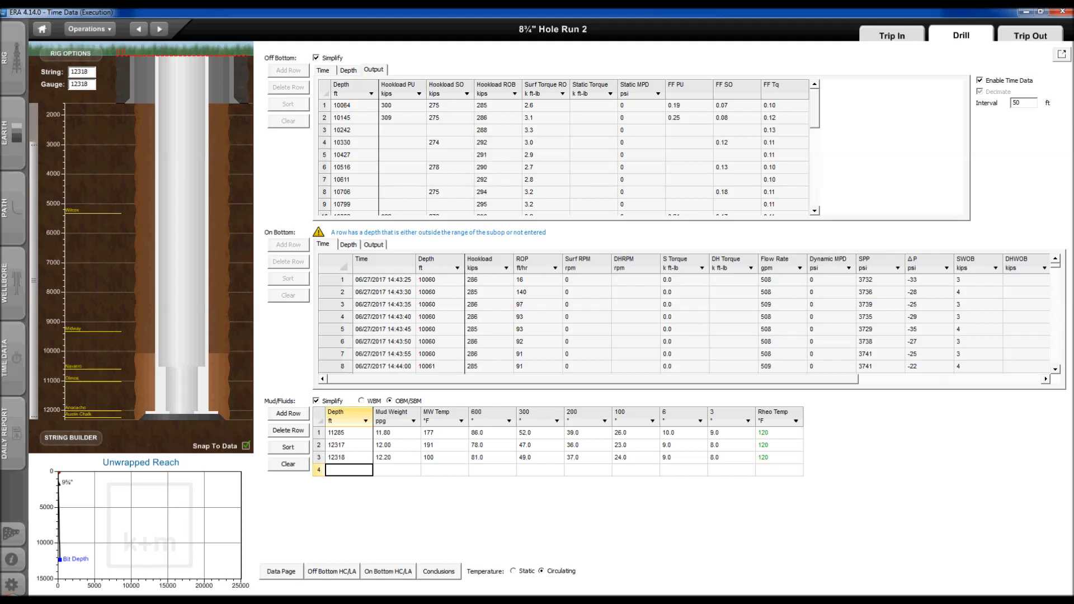
# - Disable and re-enable time data in the off-bottom output, and return through the depth table to the time table
pyautogui.click(980, 81)
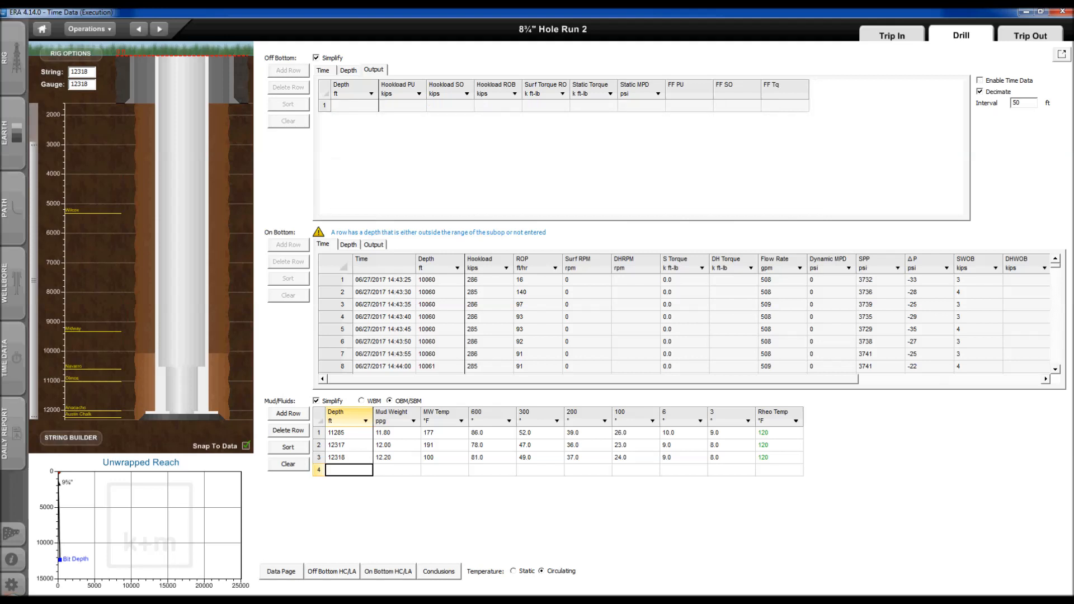
pyautogui.click(980, 80)
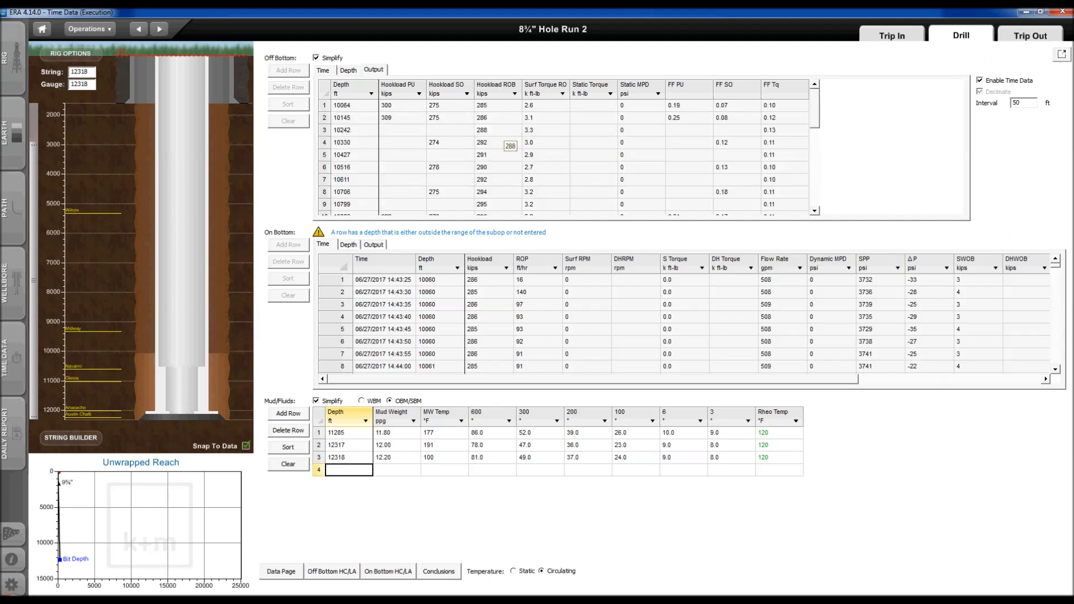
pyautogui.click(348, 70)
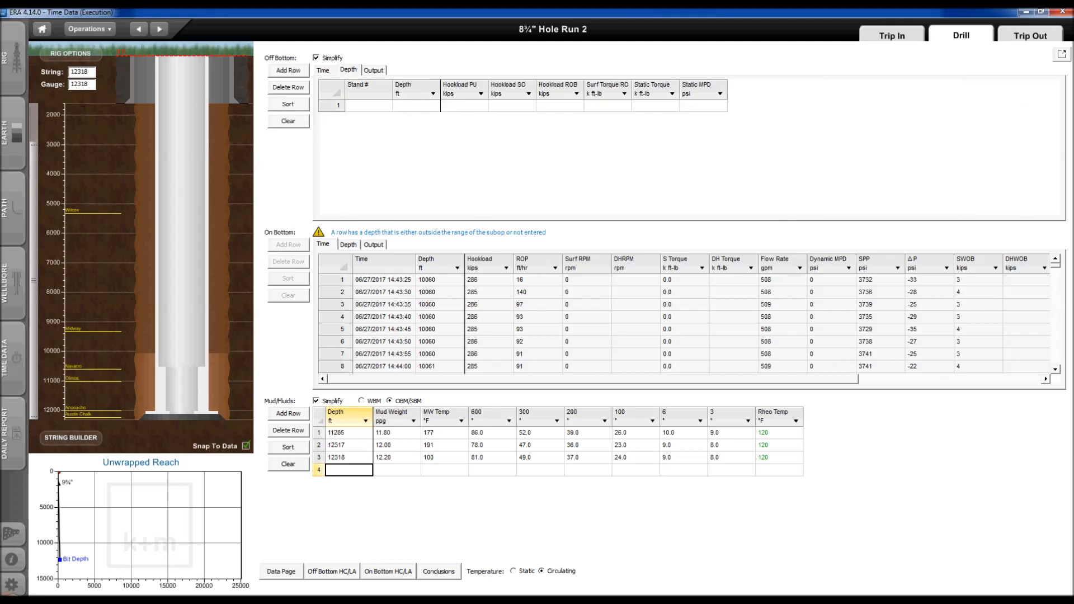
pyautogui.click(322, 70)
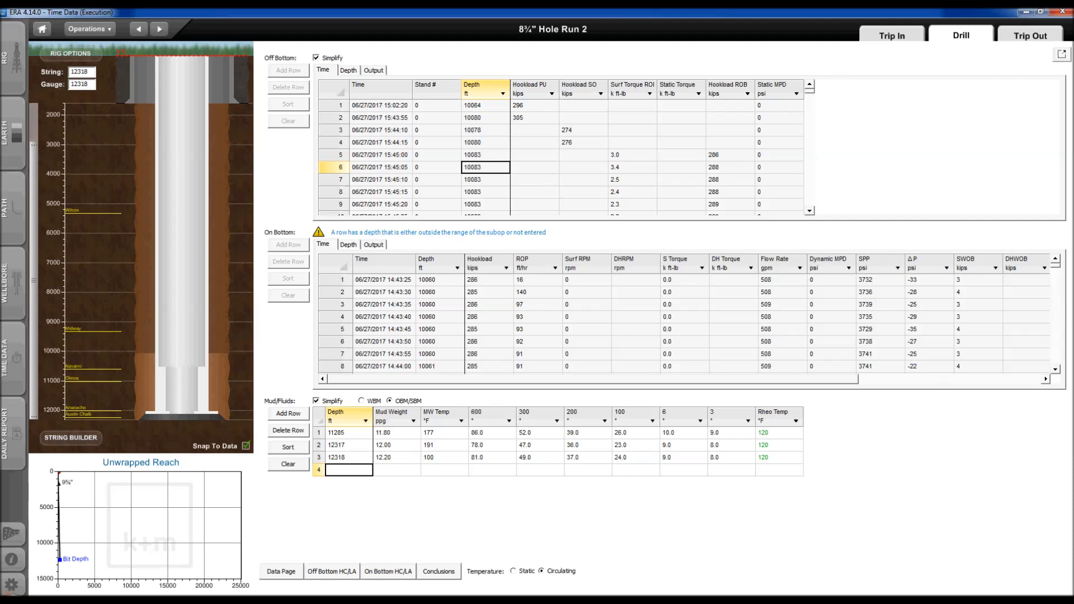
# - Review the on-bottom depth and output tables for the drilling subop, and return to the on-bottom time table
pyautogui.click(348, 244)
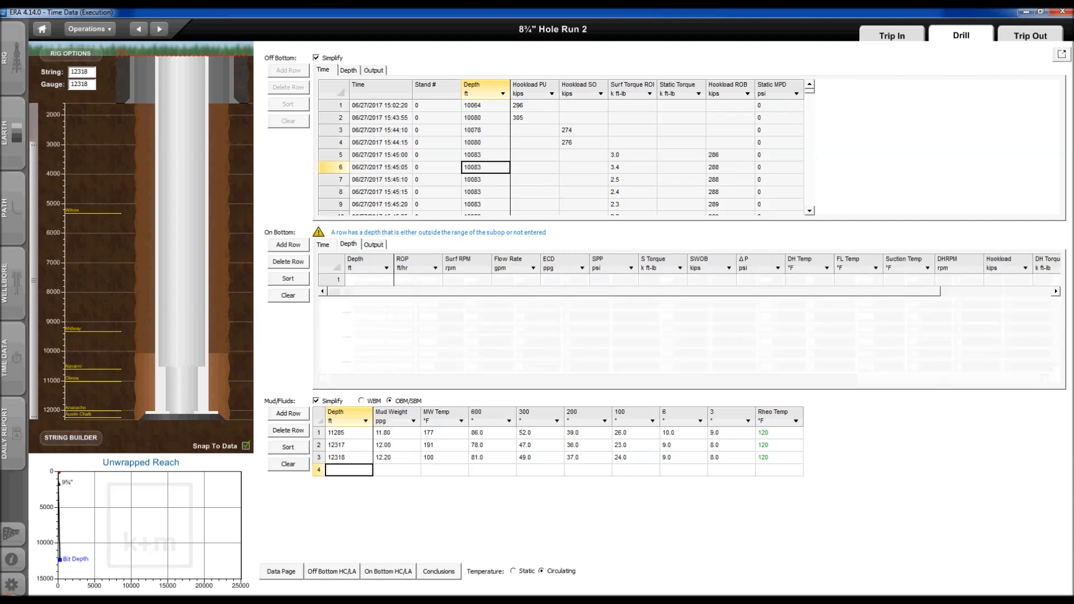
pyautogui.click(374, 245)
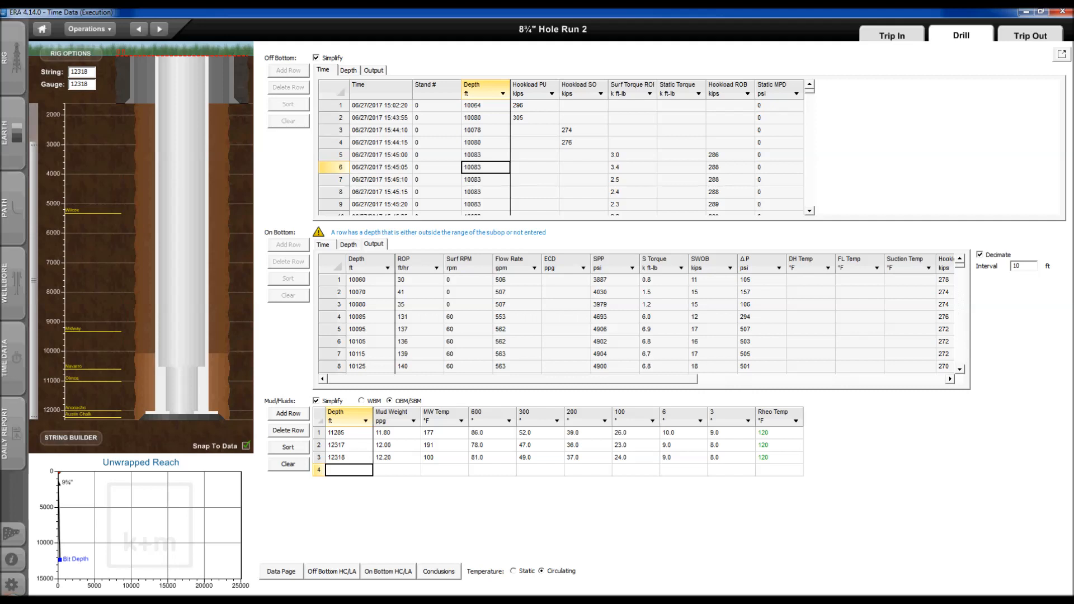
pyautogui.click(348, 245)
pyautogui.click(323, 245)
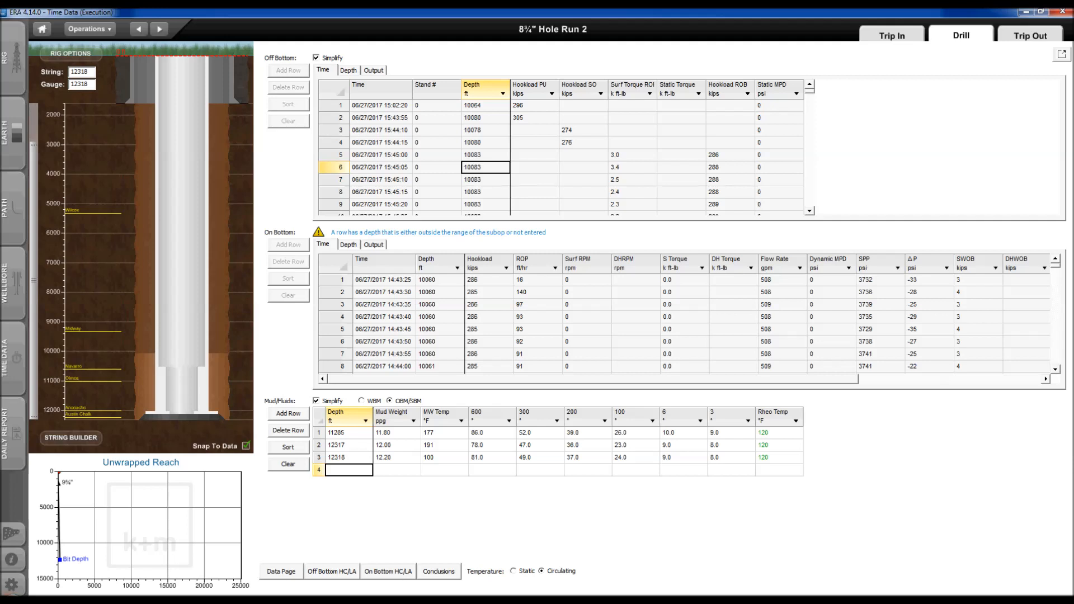
pyautogui.click(348, 244)
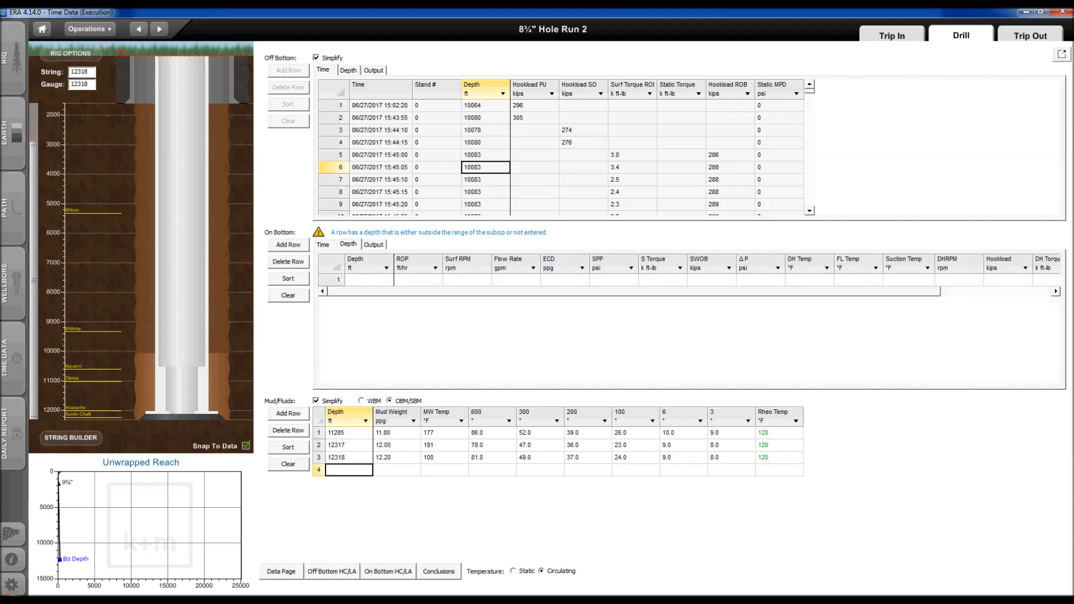
pyautogui.click(323, 244)
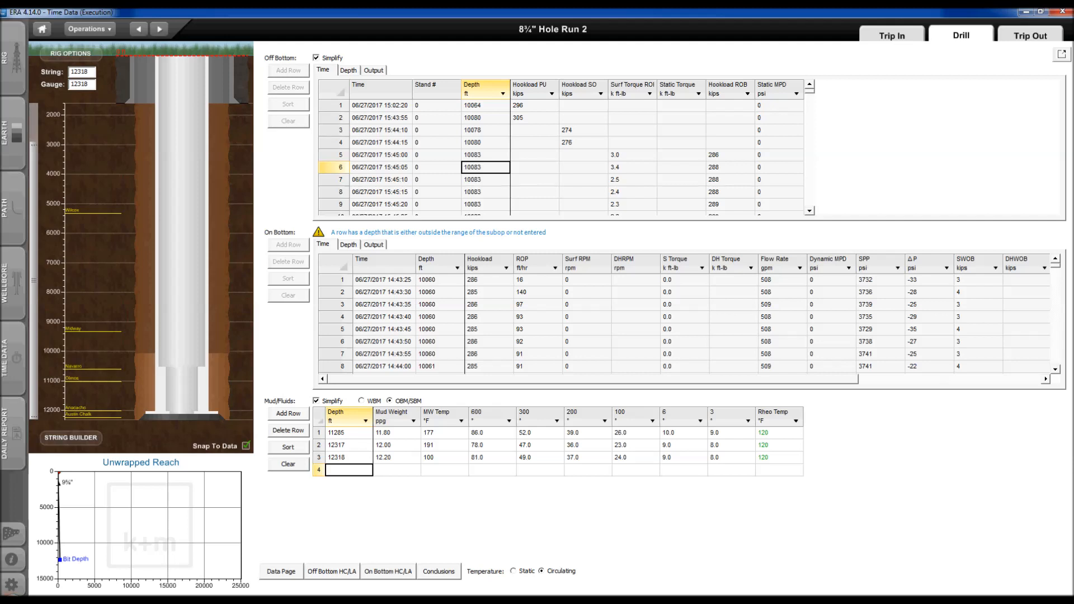
# - Examine the On Bottom HC/LA charts through MSE and Rotary Speed, check the Off Bottom HC/LA charts, and return to the on-bottom ones
pyautogui.click(388, 572)
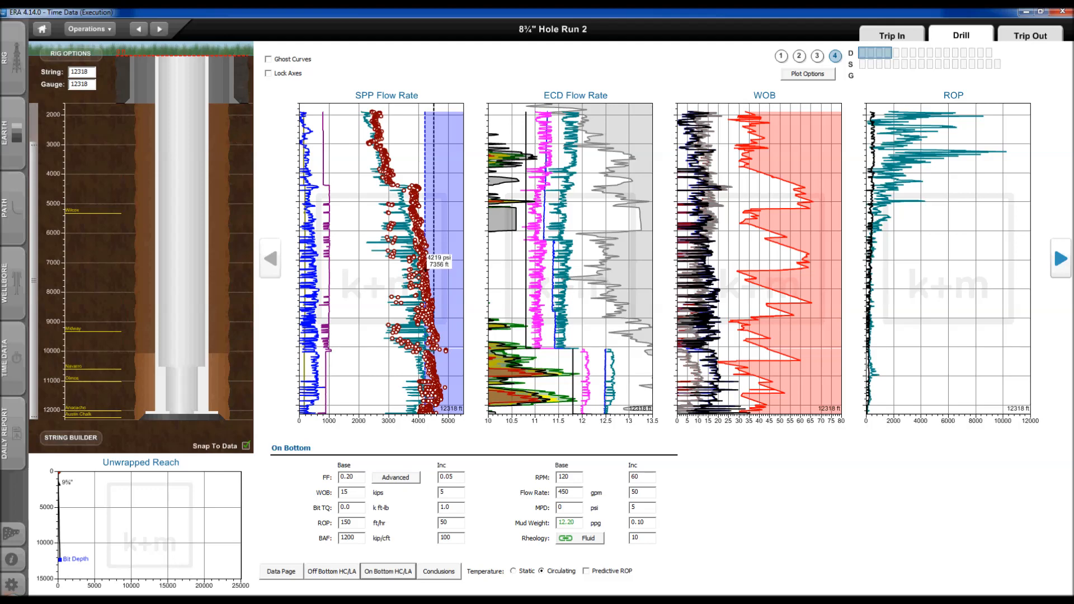
pyautogui.click(1061, 258)
pyautogui.click(1061, 259)
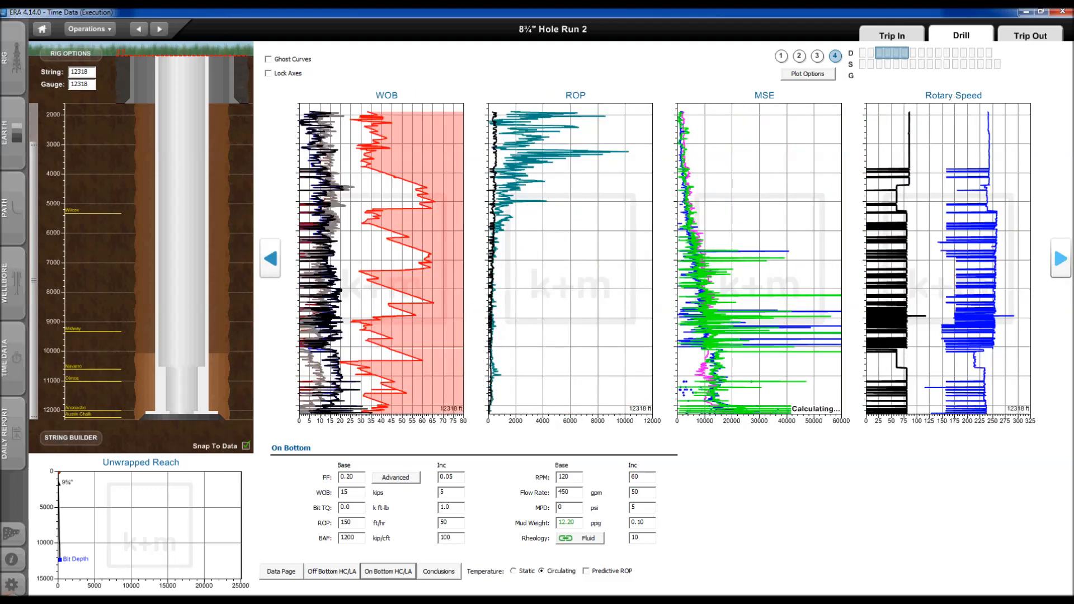
pyautogui.click(270, 258)
pyautogui.click(271, 258)
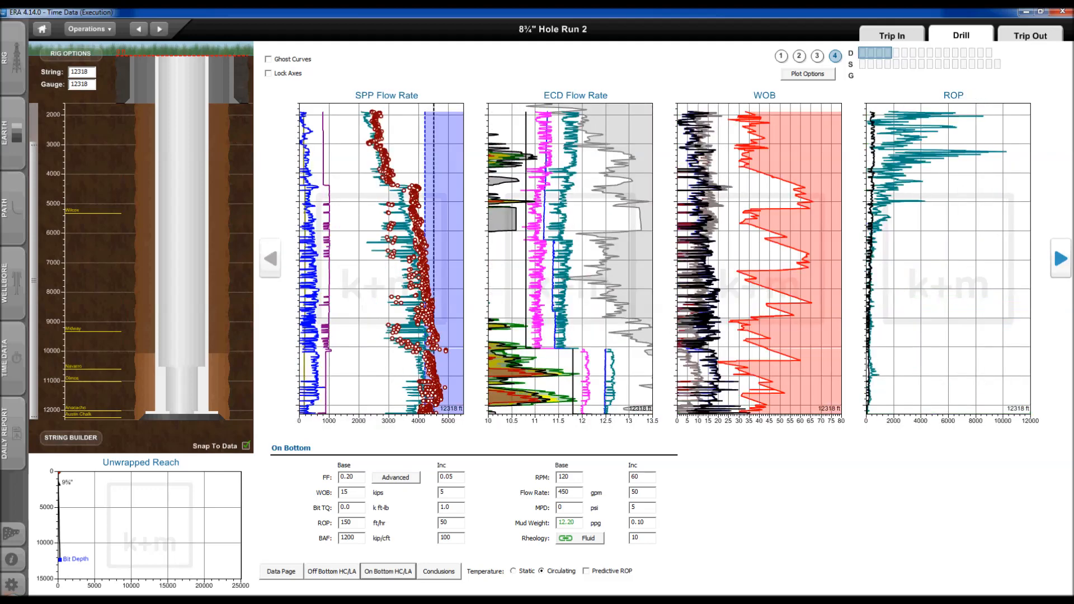
pyautogui.click(331, 572)
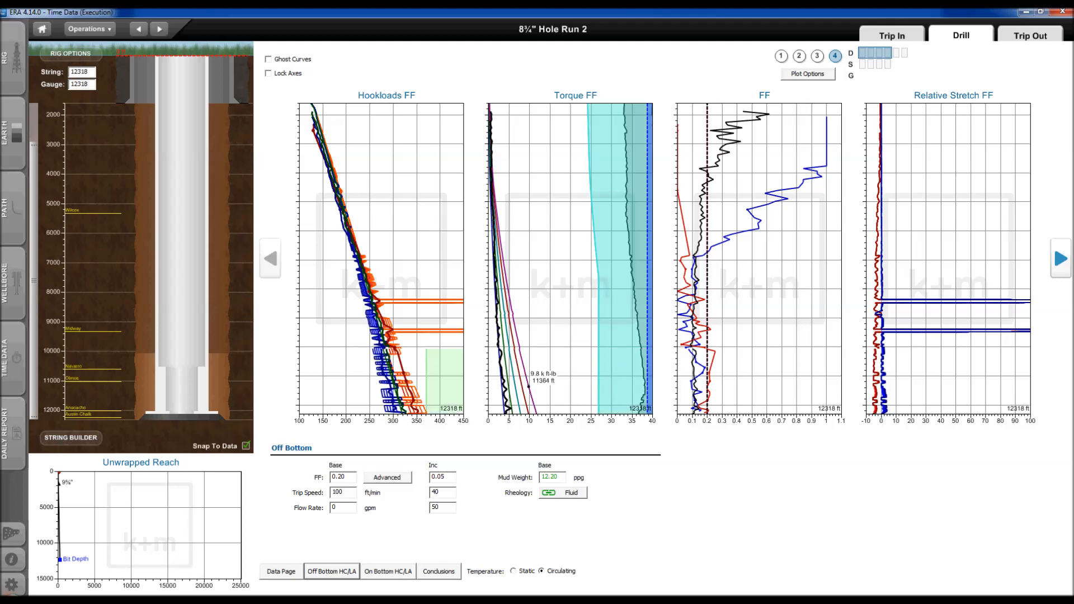
pyautogui.click(388, 571)
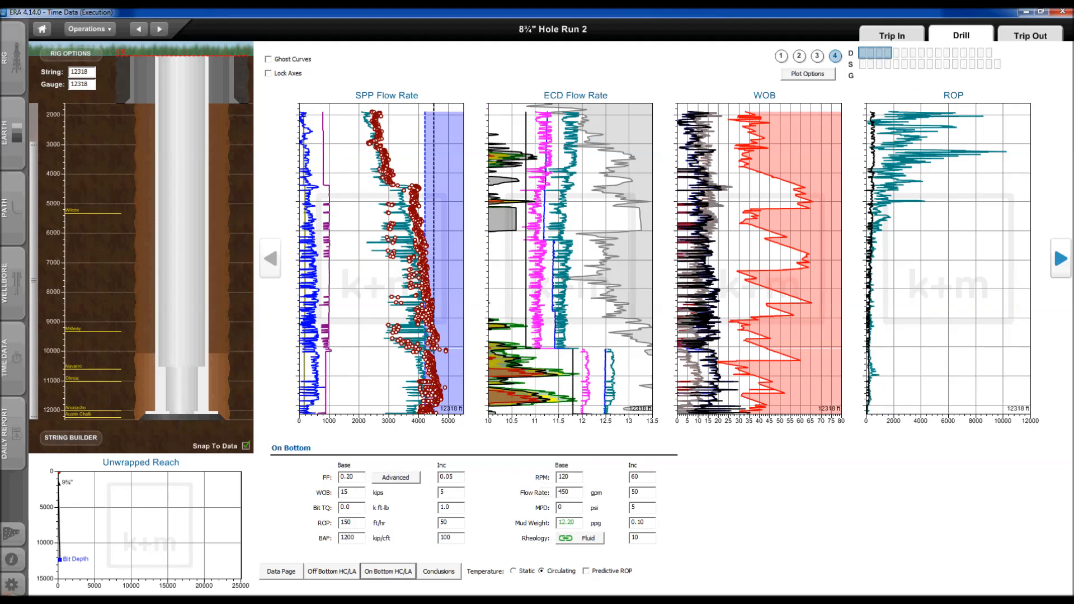